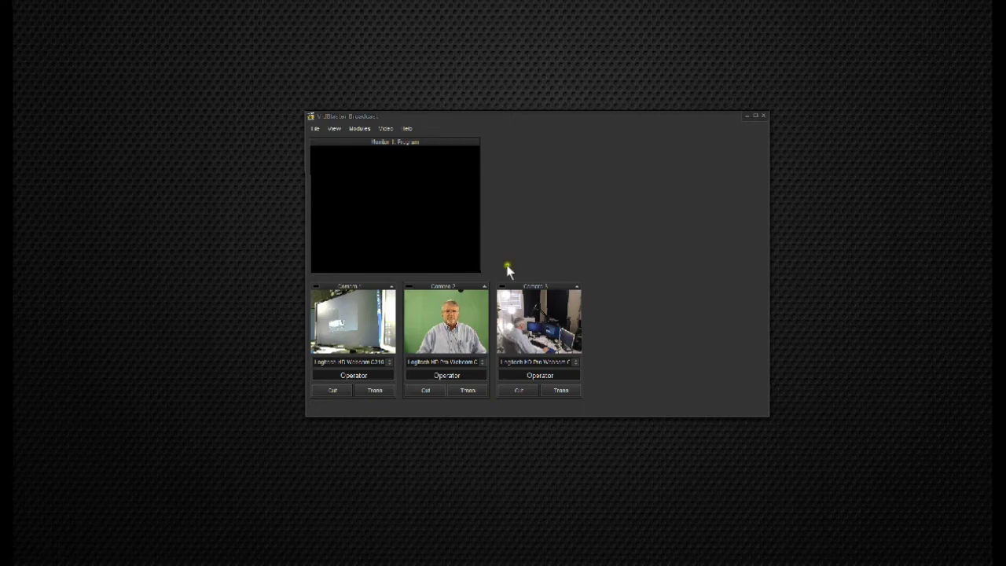
pyautogui.click(358, 128)
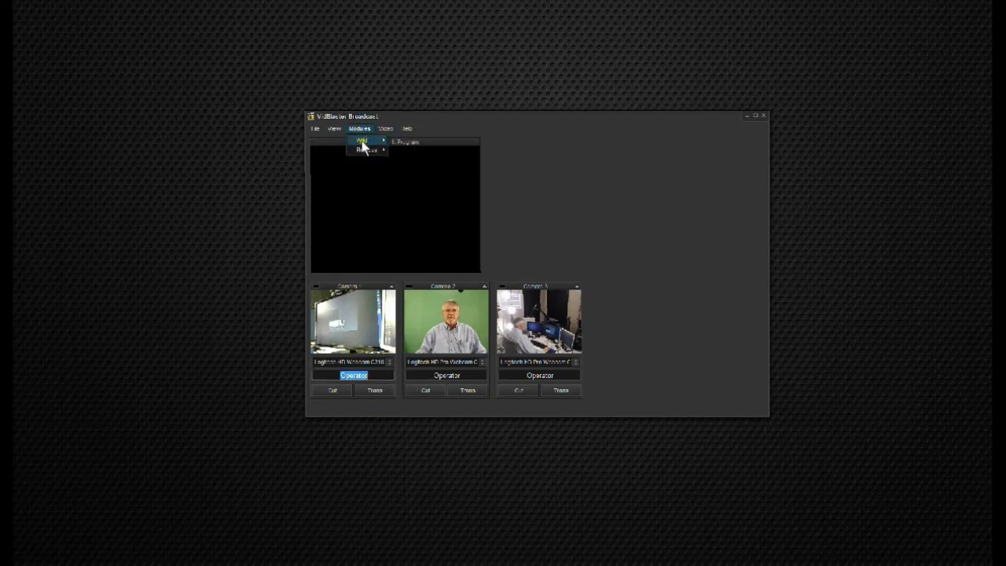
pyautogui.moveTo(363, 140)
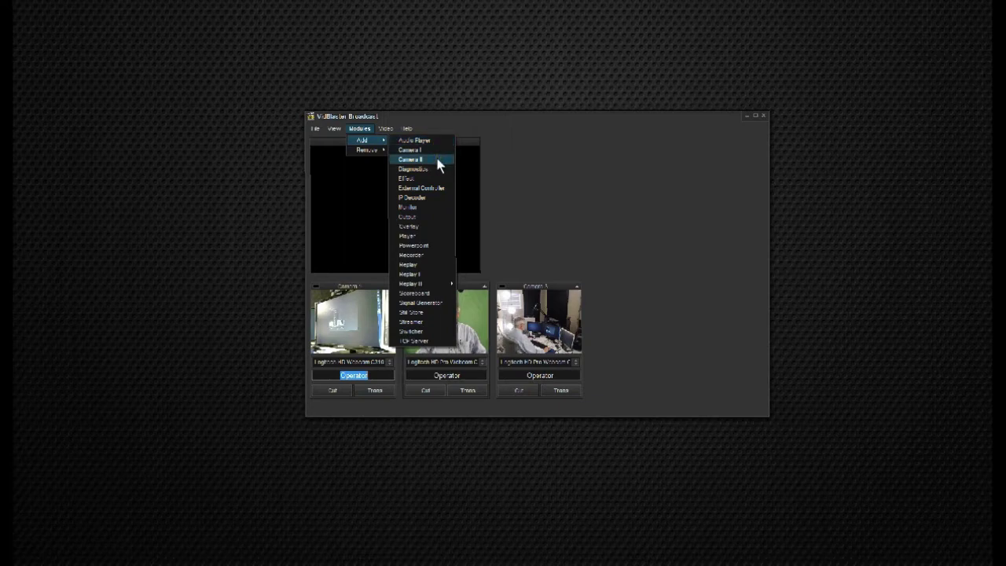
pyautogui.click(548, 162)
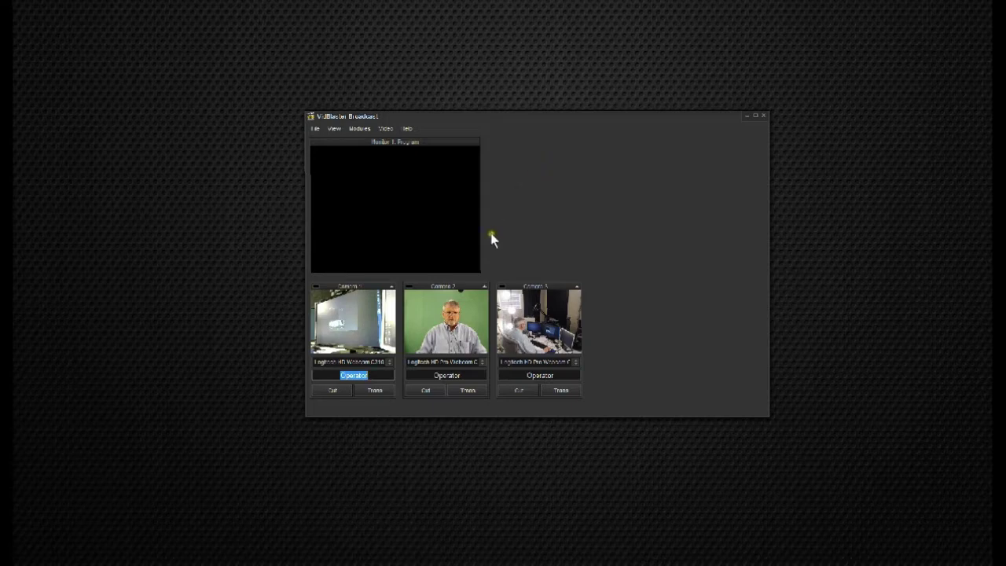
# Open the webcam property page of Camera 1 and try zooming in the Logitech HD Webcam C310
pyautogui.rightClick(339, 308)
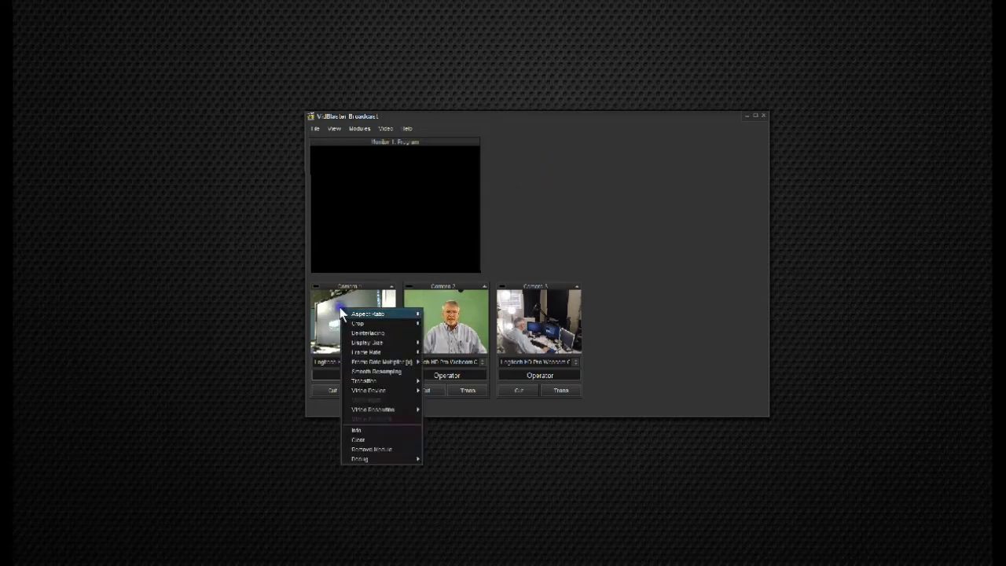
pyautogui.moveTo(340, 311)
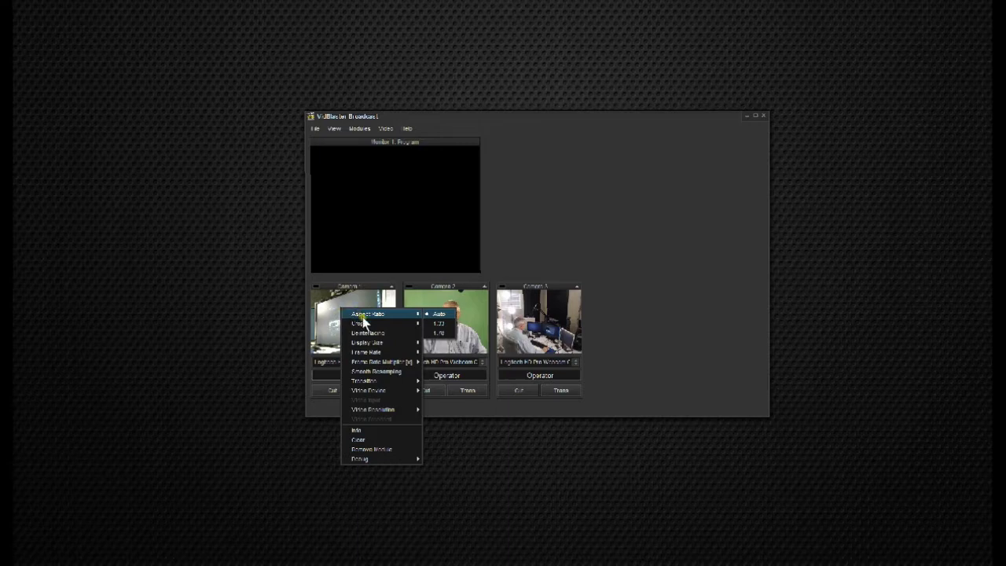
pyautogui.moveTo(389, 465)
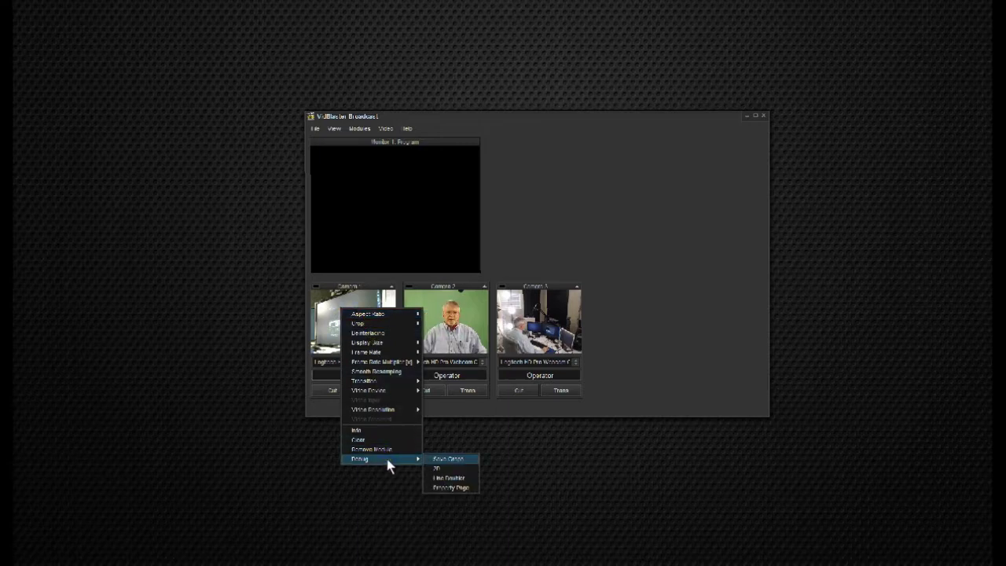
pyautogui.click(449, 487)
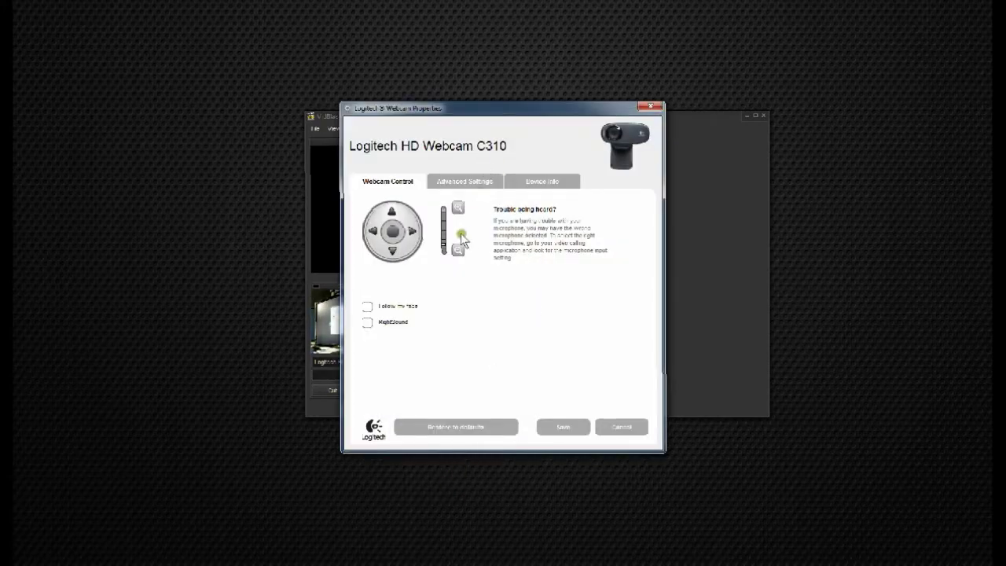
pyautogui.moveTo(470, 112); pyautogui.dragTo(579, 109)
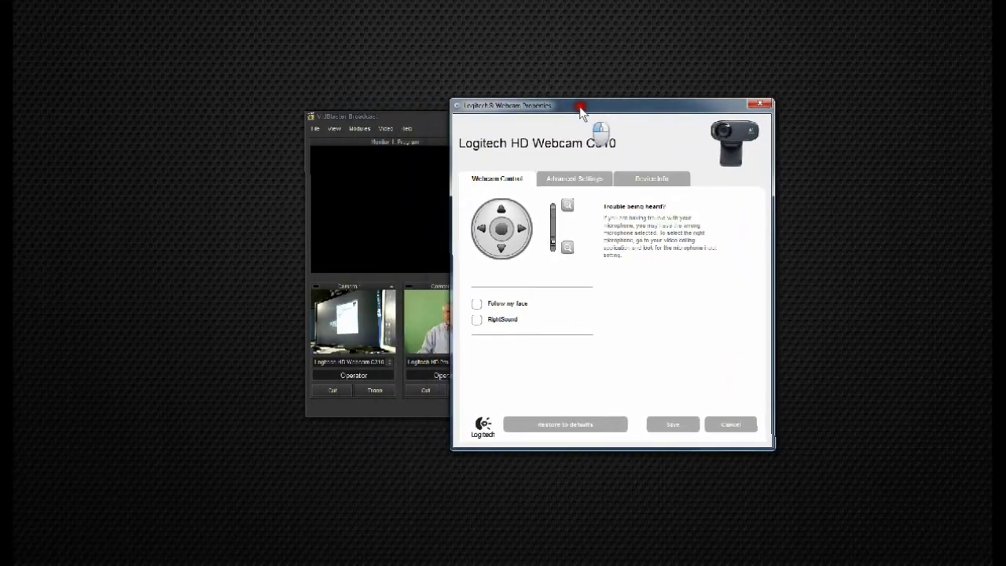
pyautogui.click(566, 205)
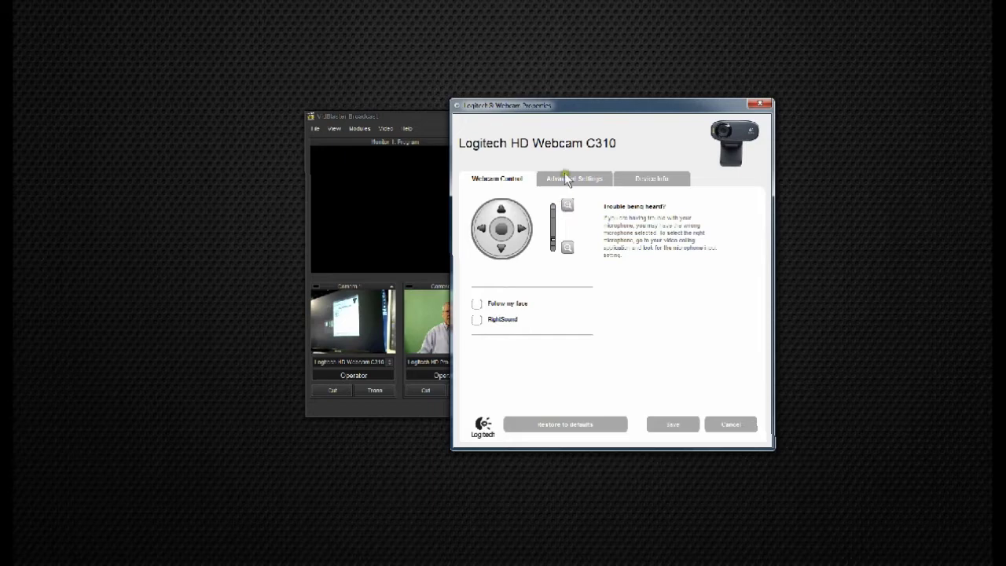
# Try turning off the C310's automatic white balance and adjusting its image sliders, closing the properties without saving the changes
pyautogui.click(566, 179)
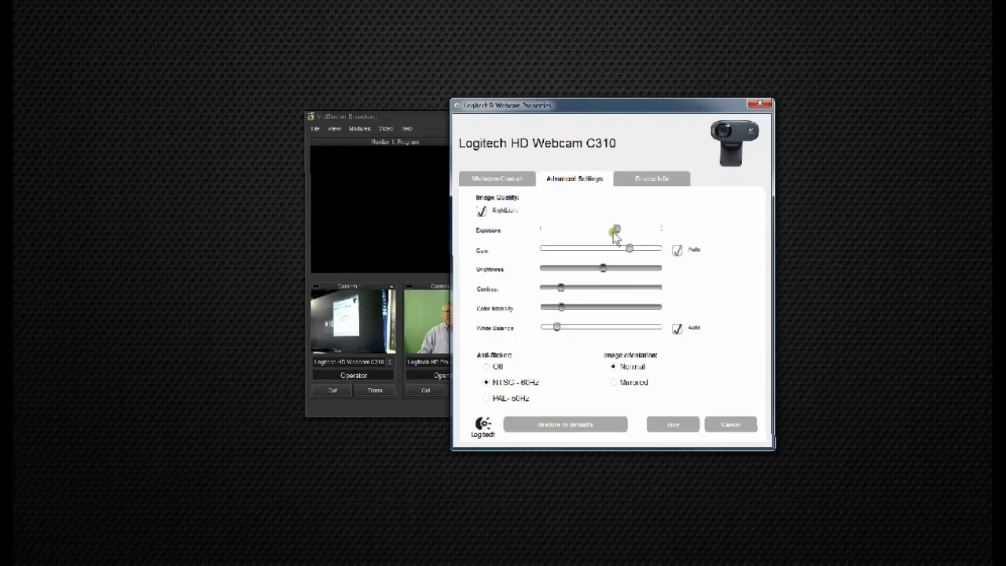
pyautogui.click(677, 328)
pyautogui.moveTo(556, 327)
pyautogui.mouseDown()
pyautogui.moveTo(631, 330)
pyautogui.moveTo(559, 330)
pyautogui.moveTo(583, 332)
pyautogui.moveTo(566, 326)
pyautogui.moveTo(579, 308)
pyautogui.moveTo(602, 308)
pyautogui.moveTo(559, 309)
pyautogui.mouseUp()
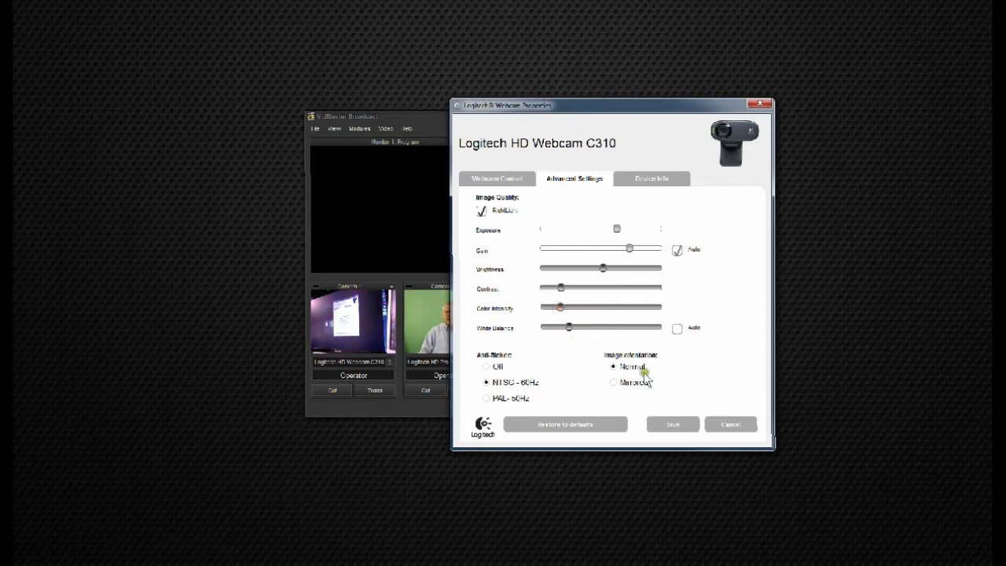
pyautogui.click(729, 425)
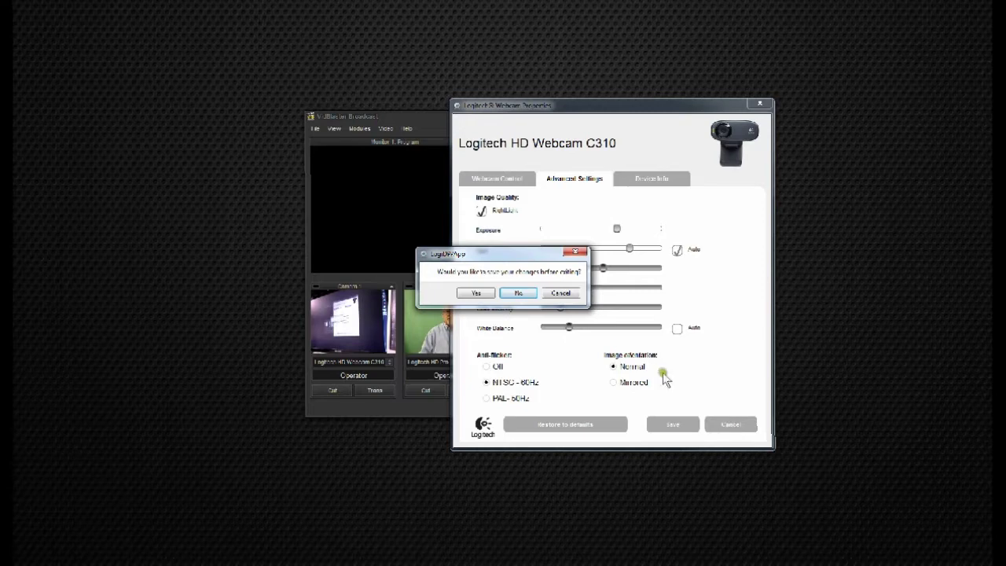
pyautogui.click(519, 292)
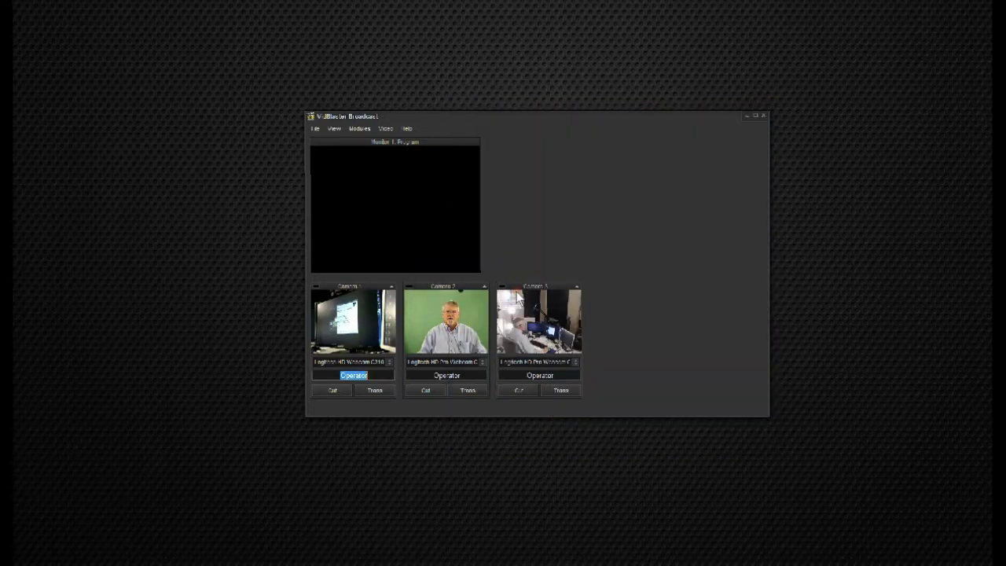
# Open the webcam property page of Camera 2 beside the camera previews and try the C920's digital zoom
pyautogui.rightClick(425, 309)
pyautogui.moveTo(484, 463)
pyautogui.click(531, 487)
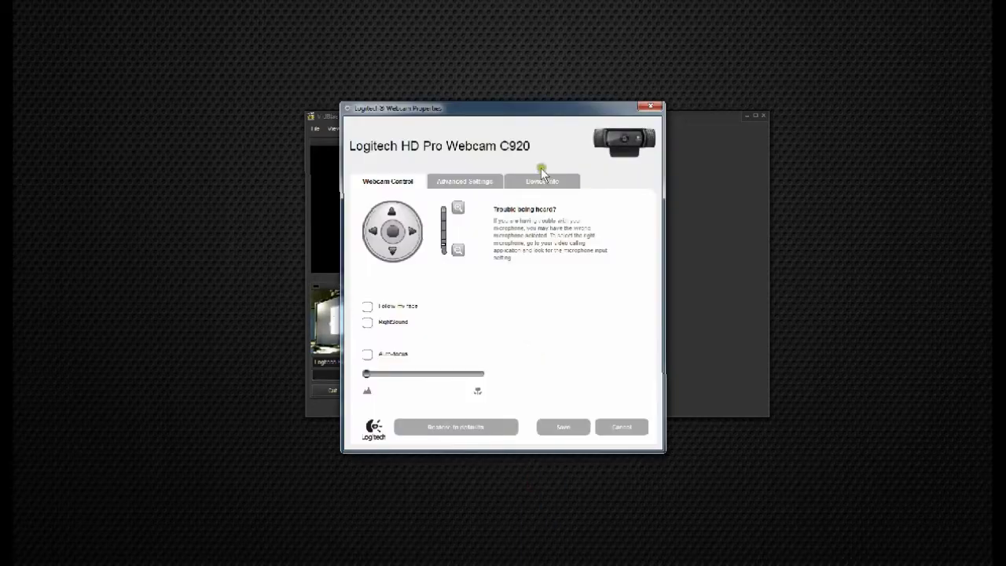
pyautogui.moveTo(555, 114); pyautogui.dragTo(729, 82)
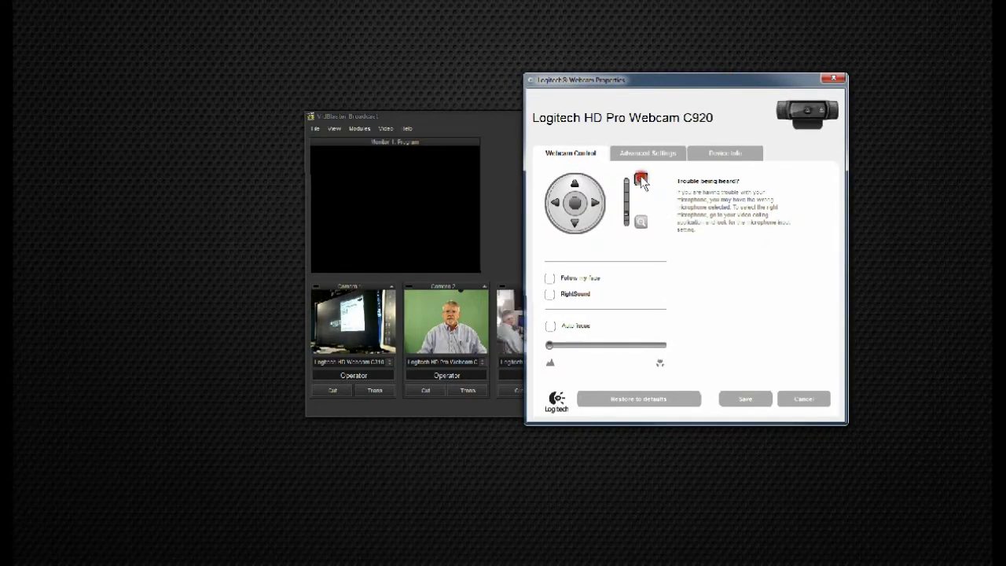
pyautogui.moveTo(644, 83); pyautogui.dragTo(705, 86)
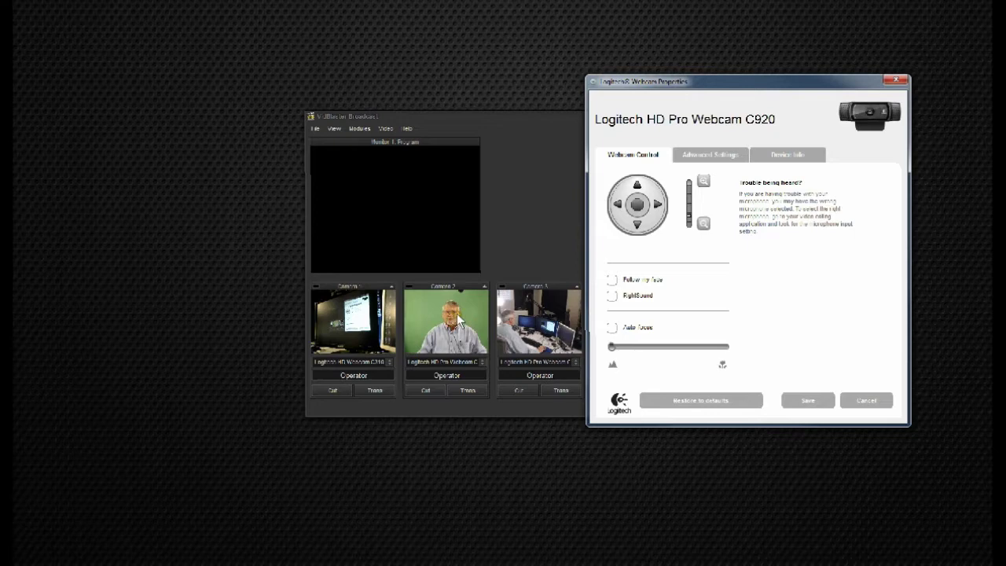
pyautogui.click(703, 226)
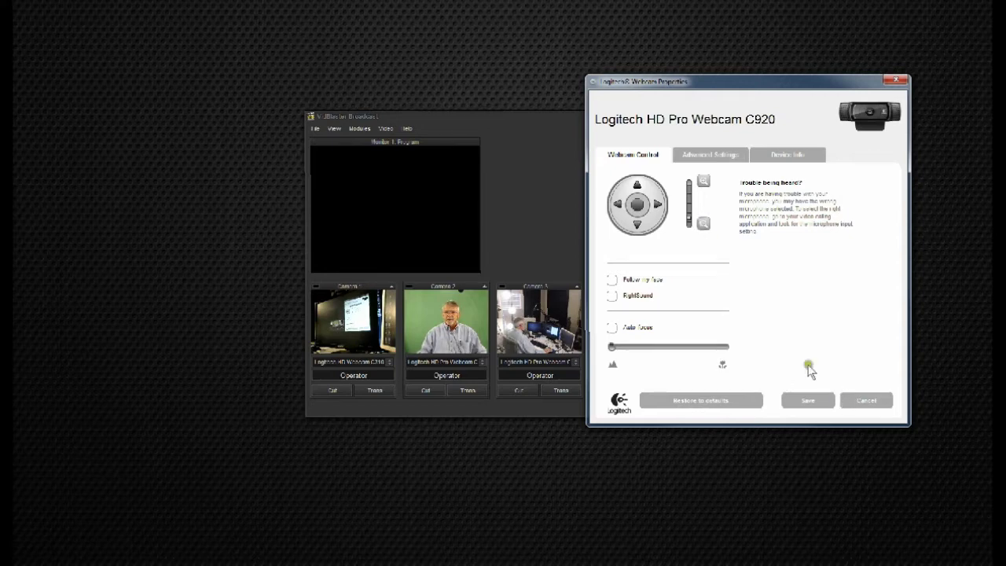
# Try manual white balance and a lower color intensity on the C920, closing the properties without saving the changes
pyautogui.click(711, 155)
pyautogui.click(814, 305)
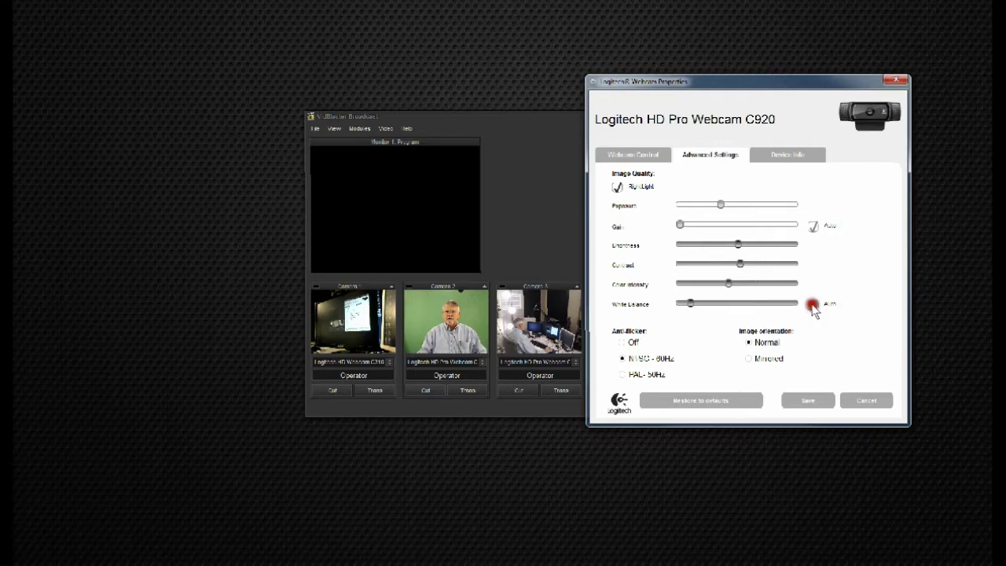
pyautogui.moveTo(729, 285)
pyautogui.mouseDown()
pyautogui.moveTo(781, 283)
pyautogui.moveTo(721, 288)
pyautogui.mouseUp()
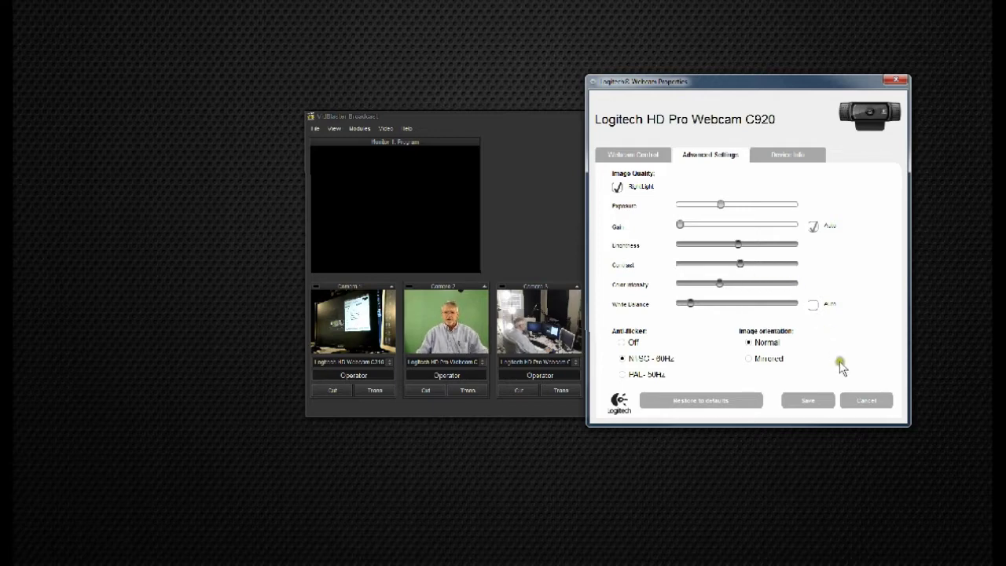
pyautogui.click(862, 401)
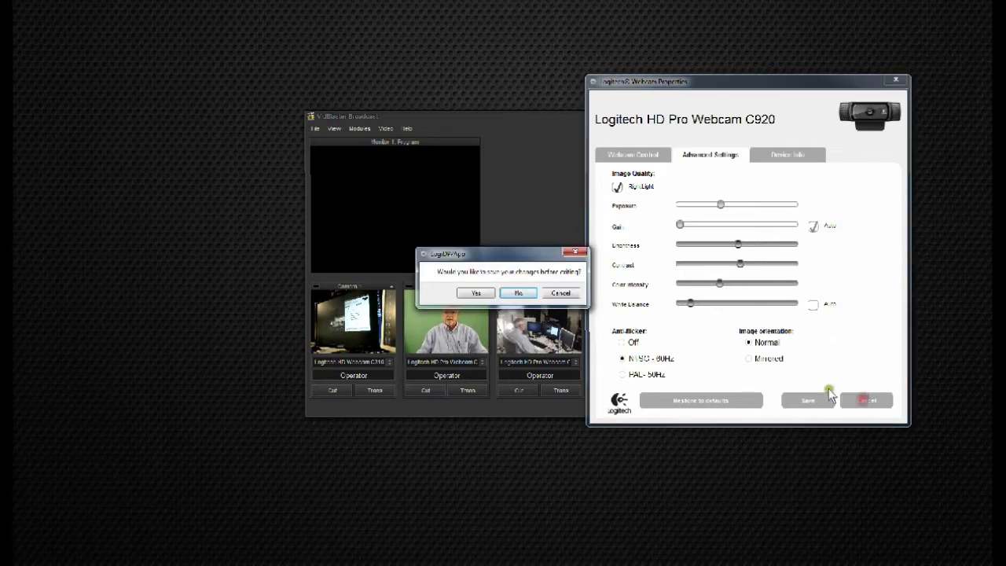
pyautogui.click(528, 289)
# Exit VidBlaster and switch to Wirecast with its window maximized
pyautogui.click(315, 129)
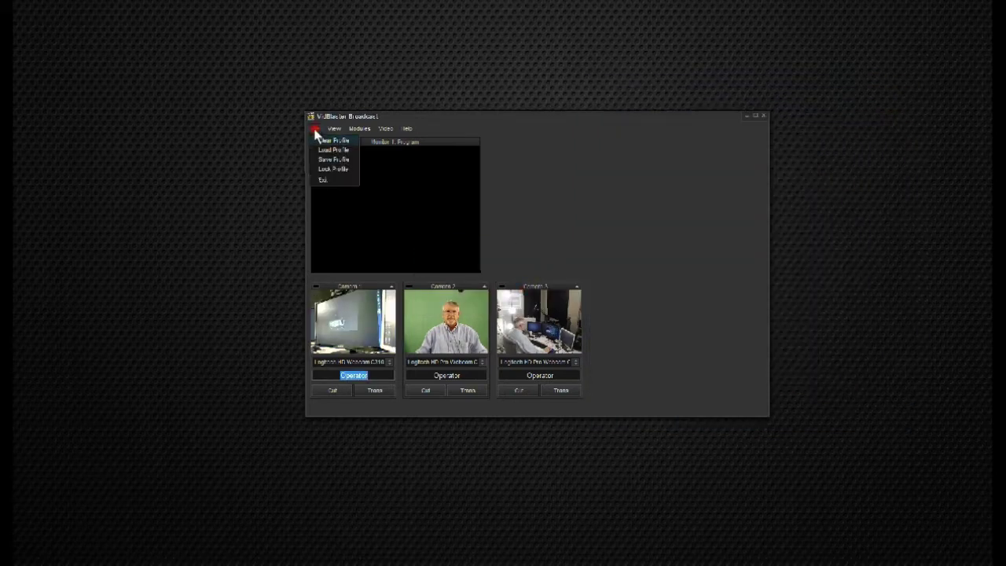
pyautogui.click(326, 180)
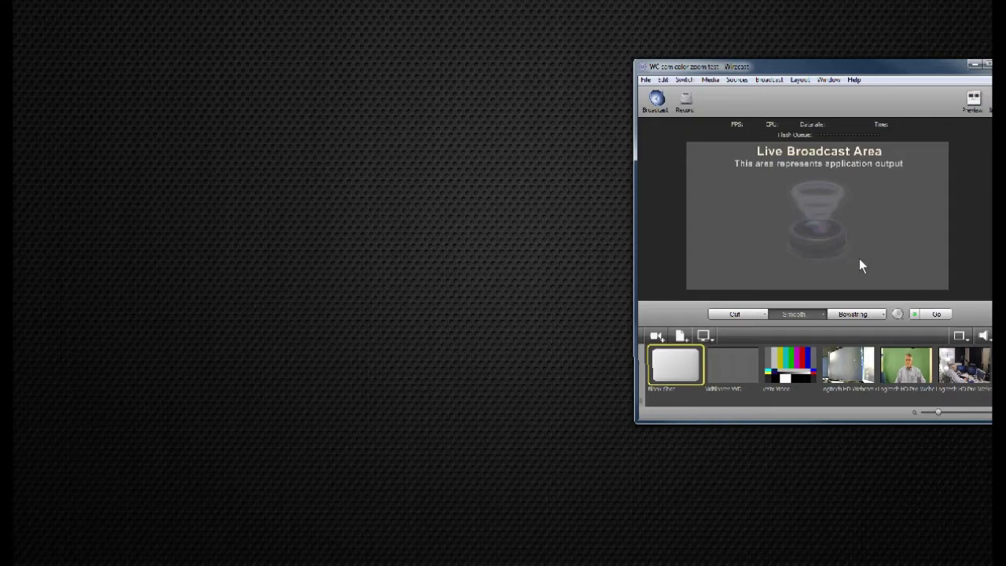
pyautogui.moveTo(925, 69); pyautogui.dragTo(609, 70)
pyautogui.click(674, 66)
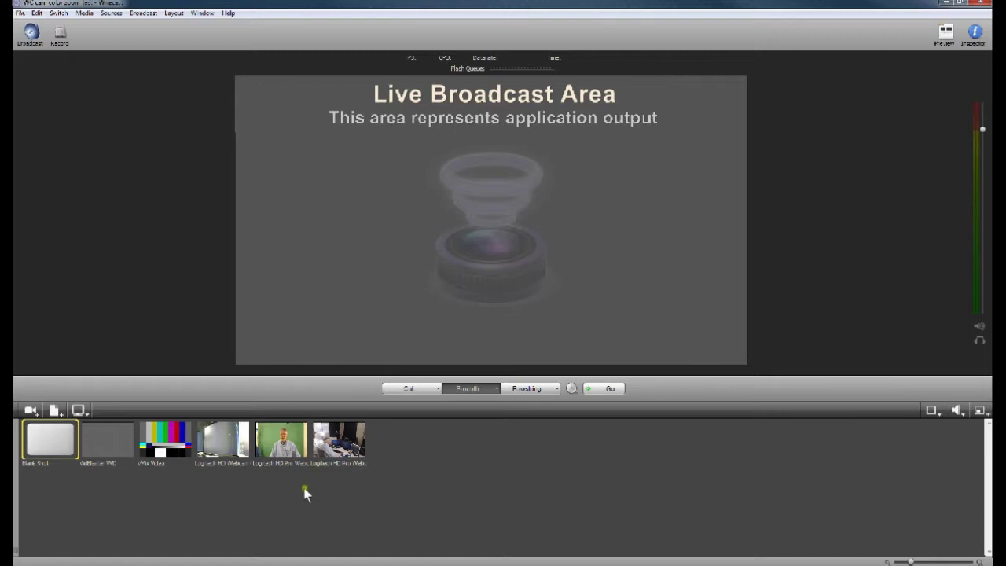
# View the C310 shot and both C920 webcam shots one after another in the live broadcast area
pyautogui.click(219, 442)
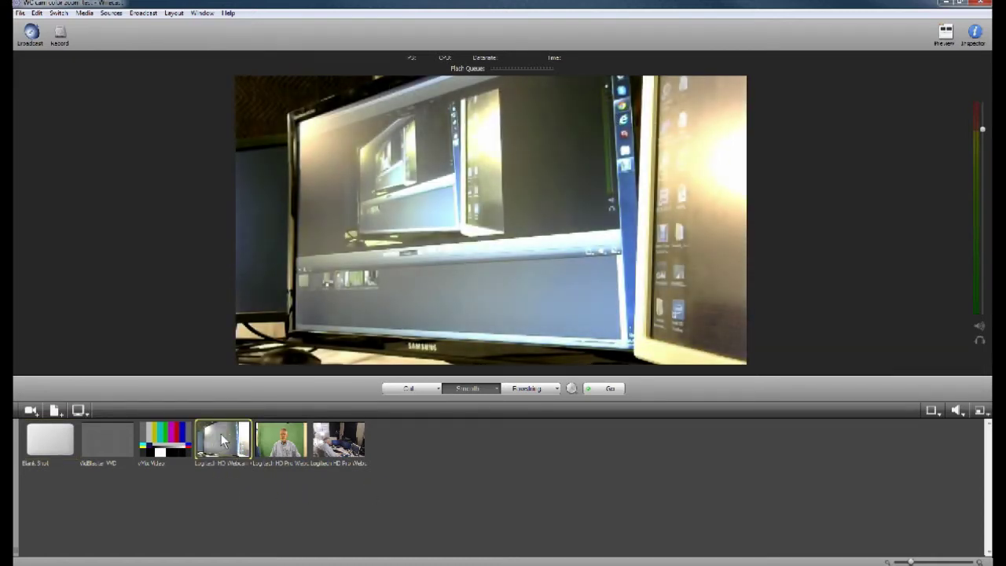
pyautogui.click(281, 442)
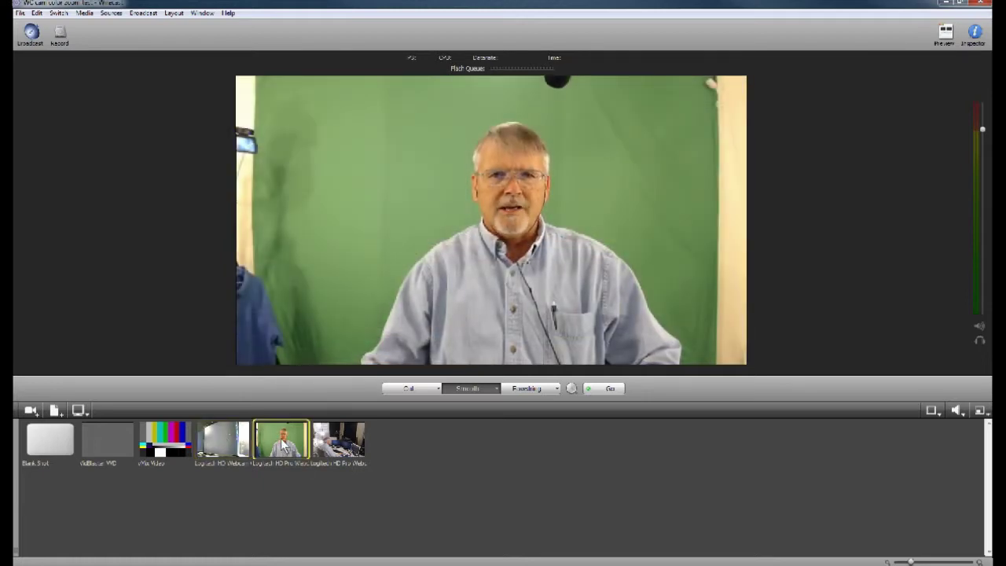
pyautogui.click(339, 440)
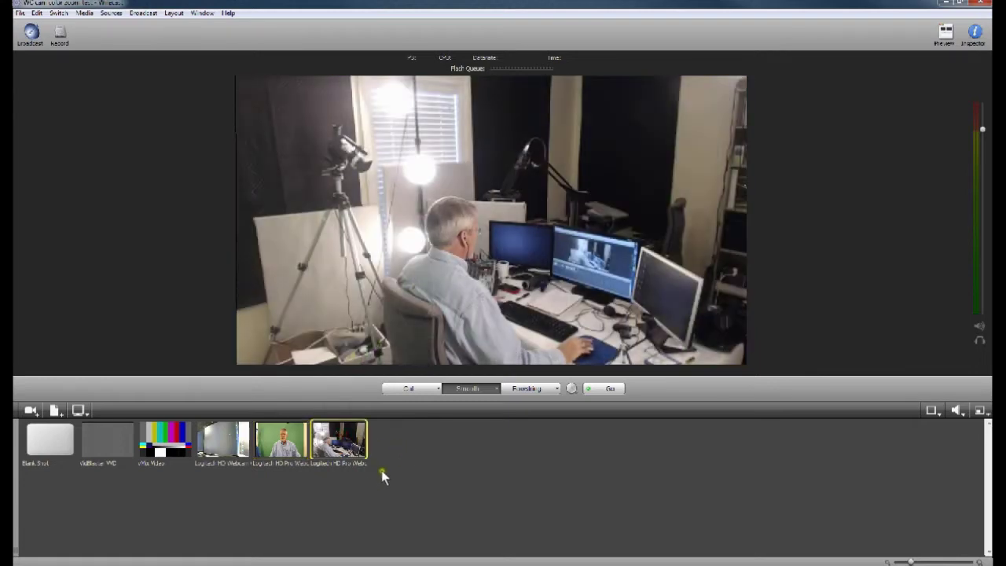
# Put the C310 shot live, open it for editing, reposition its picture in the shot preview and close the editor
pyautogui.click(226, 442)
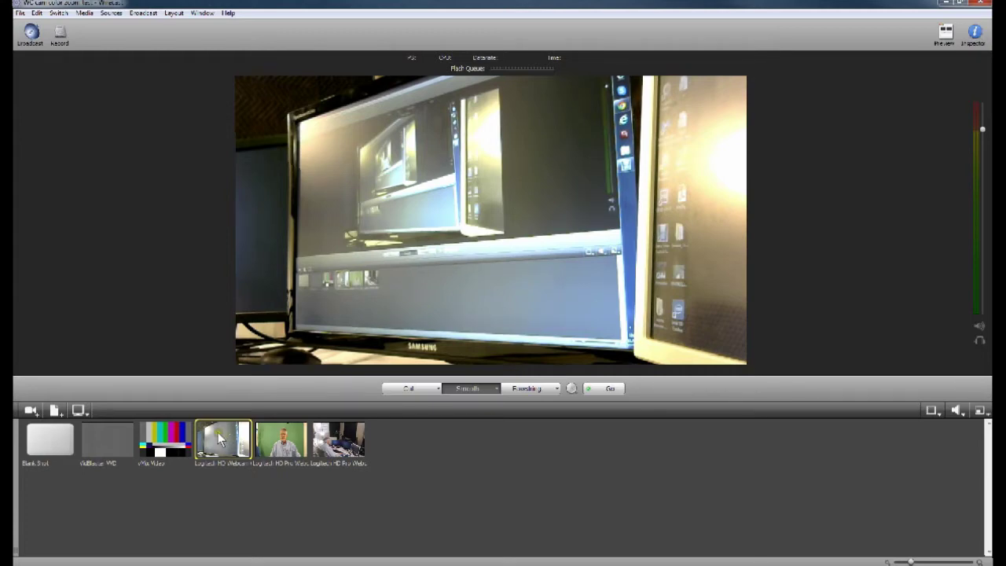
pyautogui.rightClick(219, 435)
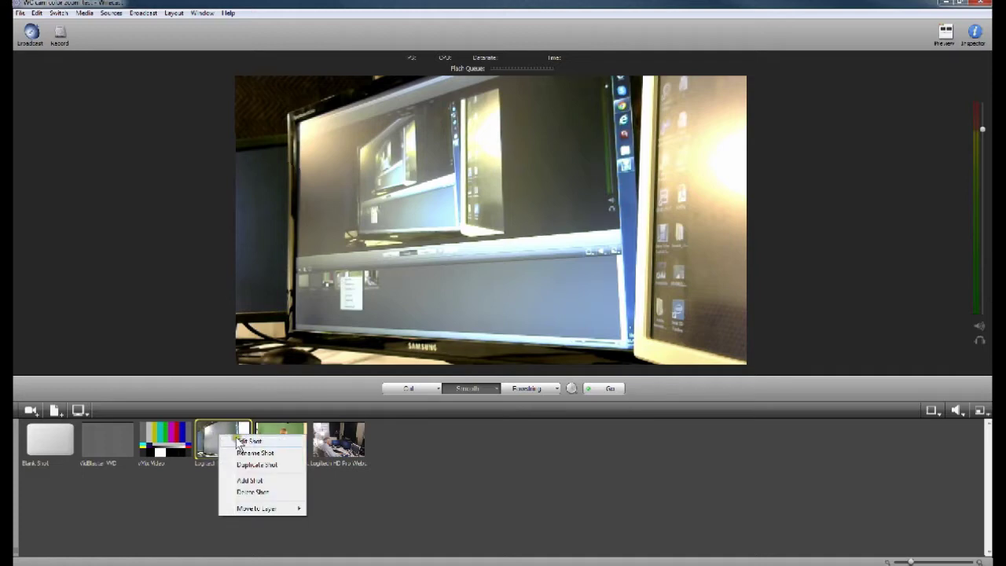
pyautogui.click(249, 441)
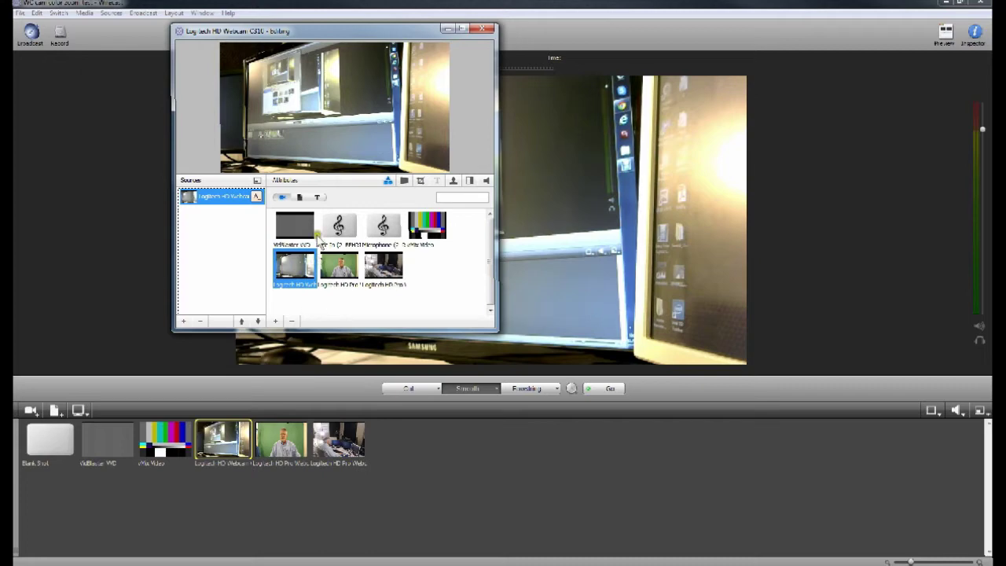
pyautogui.moveTo(337, 99)
pyautogui.mouseDown()
pyautogui.moveTo(338, 132)
pyautogui.moveTo(338, 94)
pyautogui.moveTo(336, 110)
pyautogui.mouseUp()
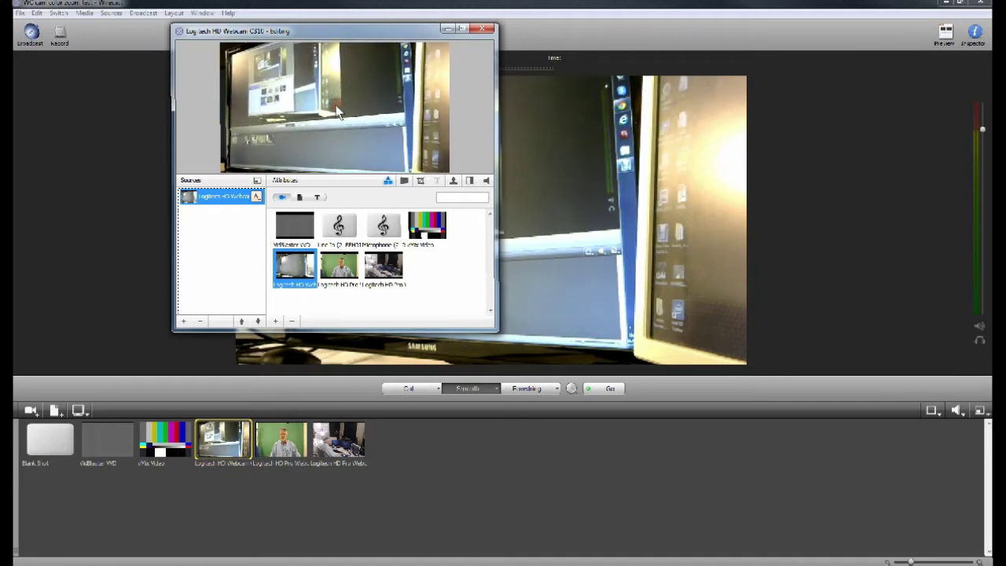
pyautogui.click(481, 29)
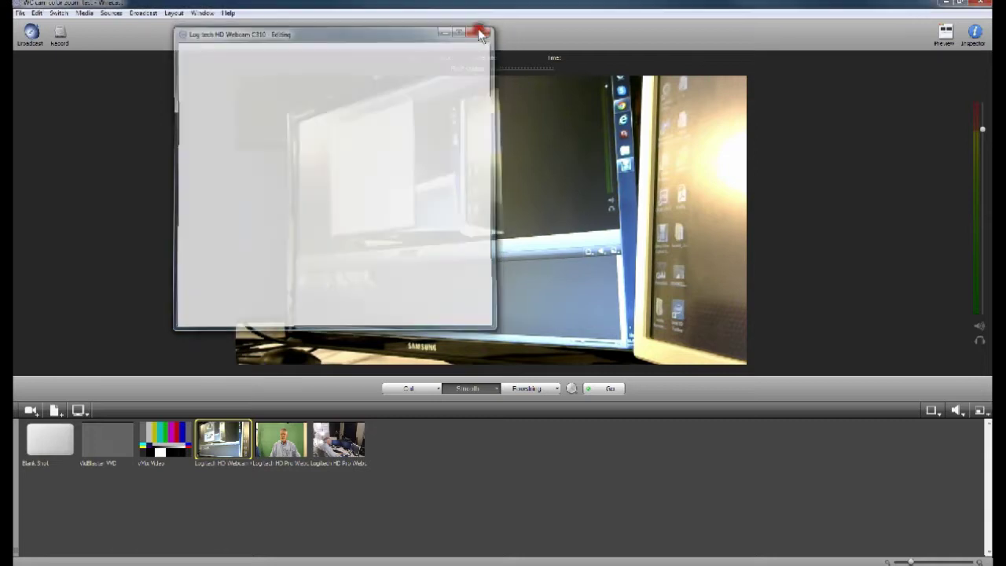
# Put the first C920 webcam shot live, enlarge and reframe its picture in the shot editor, and close the editor
pyautogui.click(282, 445)
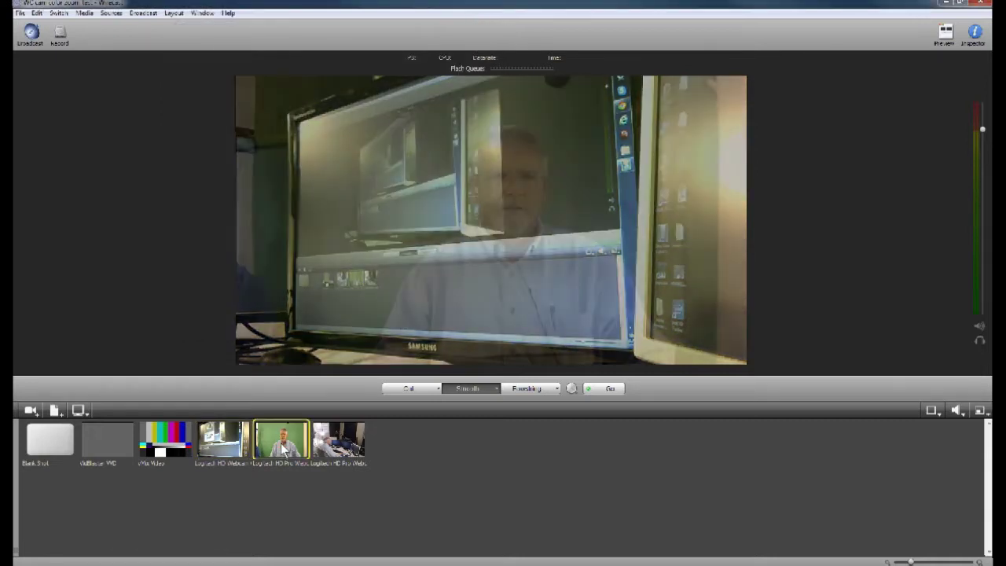
pyautogui.rightClick(282, 445)
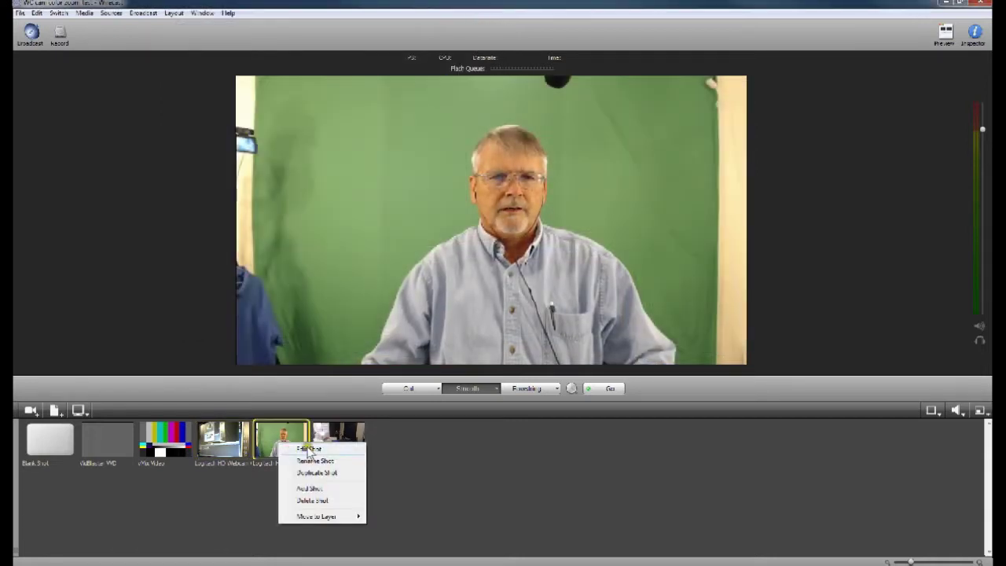
pyautogui.click(312, 449)
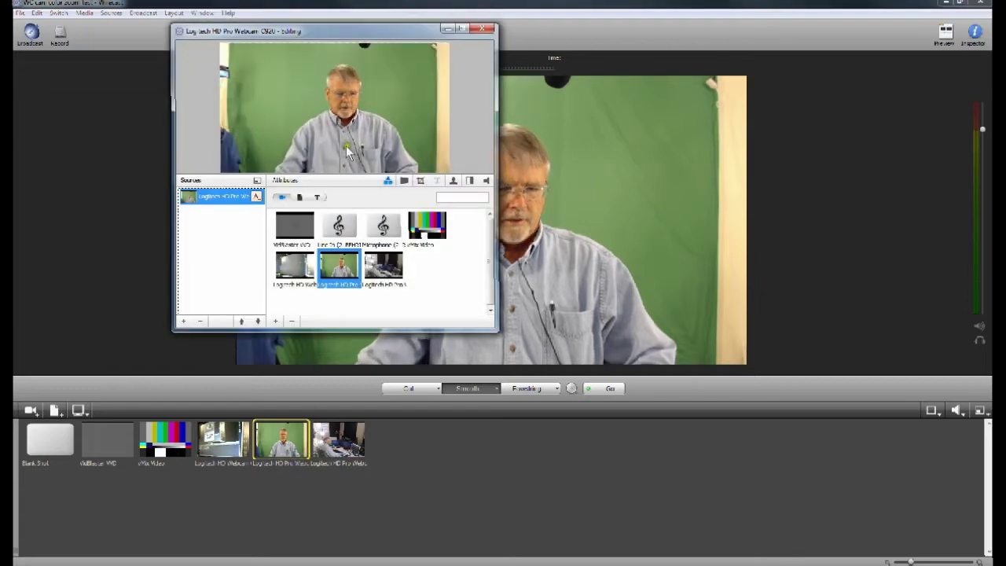
pyautogui.click(350, 139)
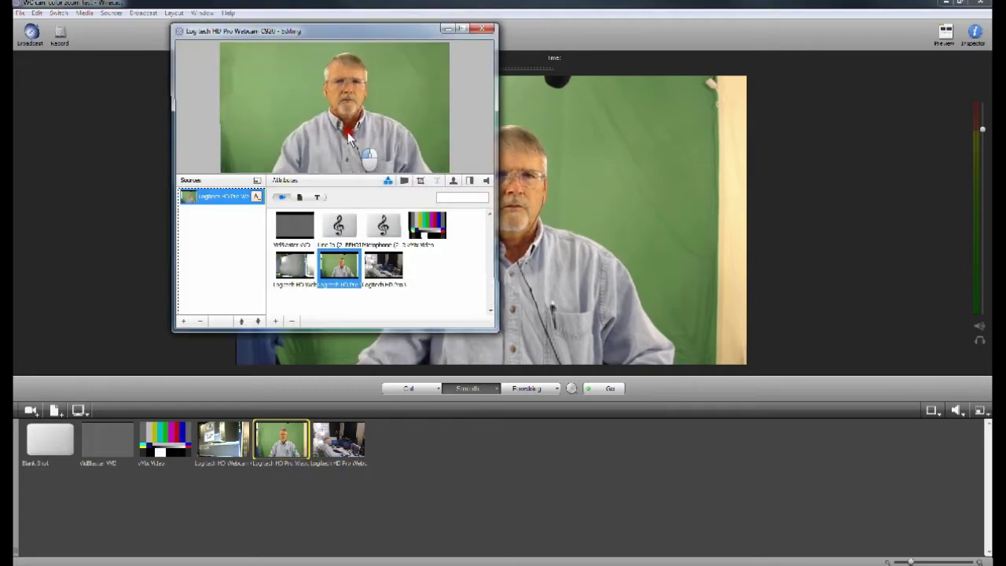
pyautogui.click(483, 31)
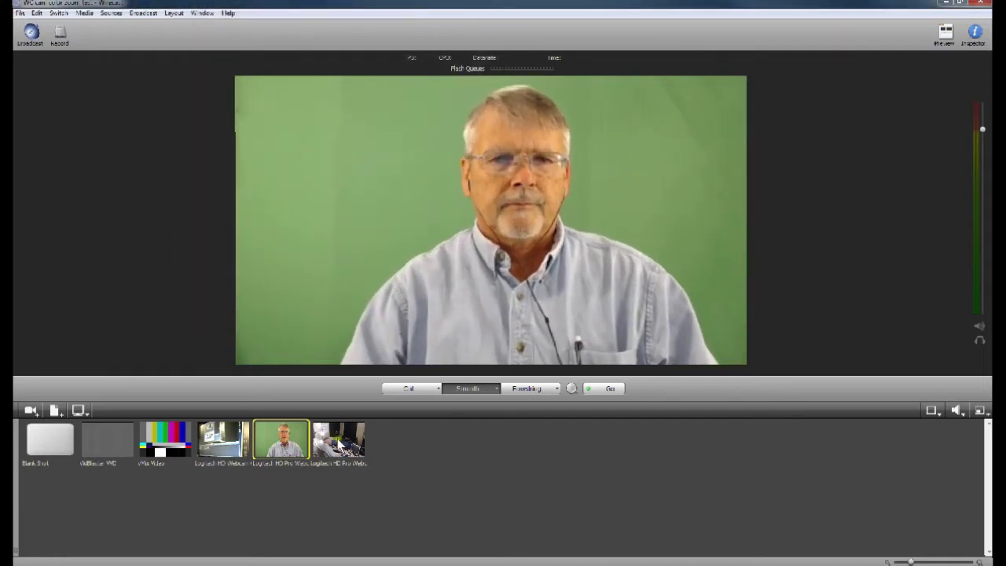
# Put the C920 #2 shot live, zoom in on its picture in the shot editor, reframe it around the desk and close the editor
pyautogui.click(338, 444)
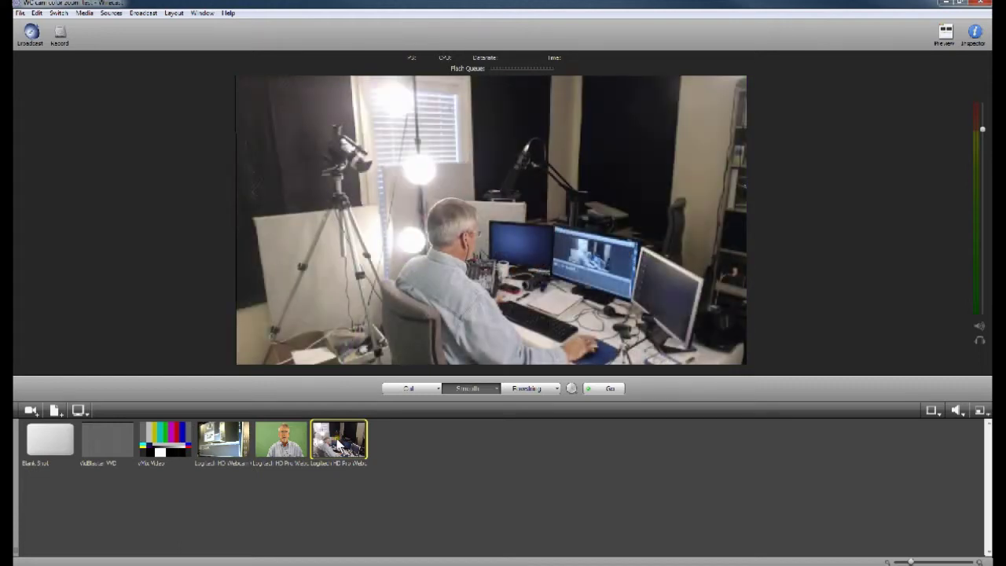
pyautogui.rightClick(338, 444)
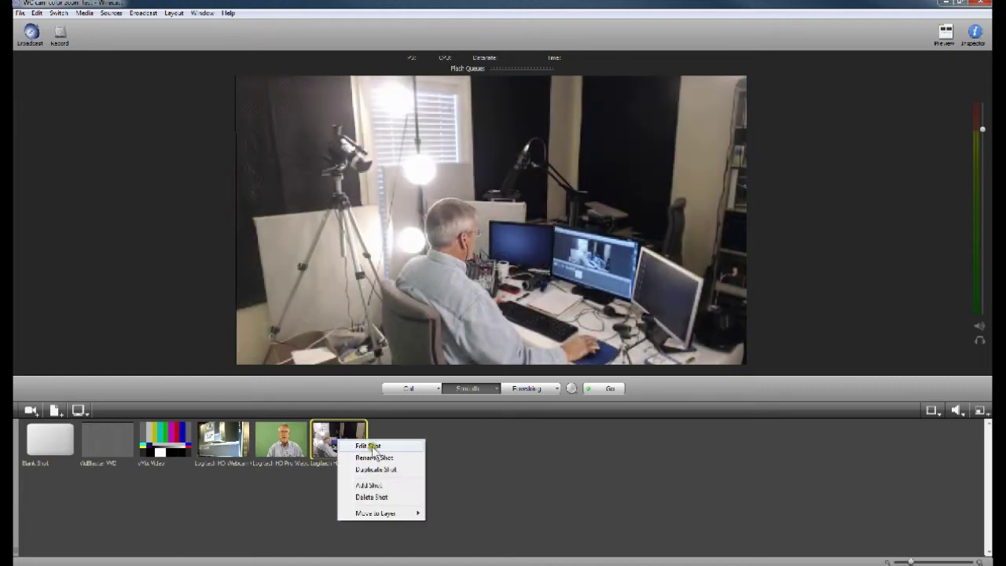
pyautogui.click(368, 446)
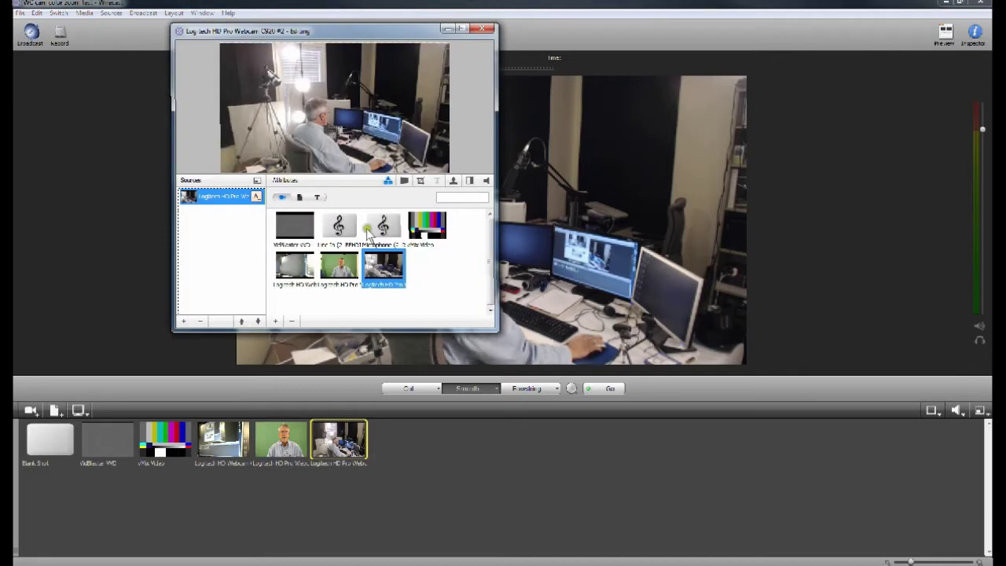
pyautogui.scroll(-3, 338, 145)
pyautogui.scroll(5, 340, 141)
pyautogui.scroll(-2, 339, 143)
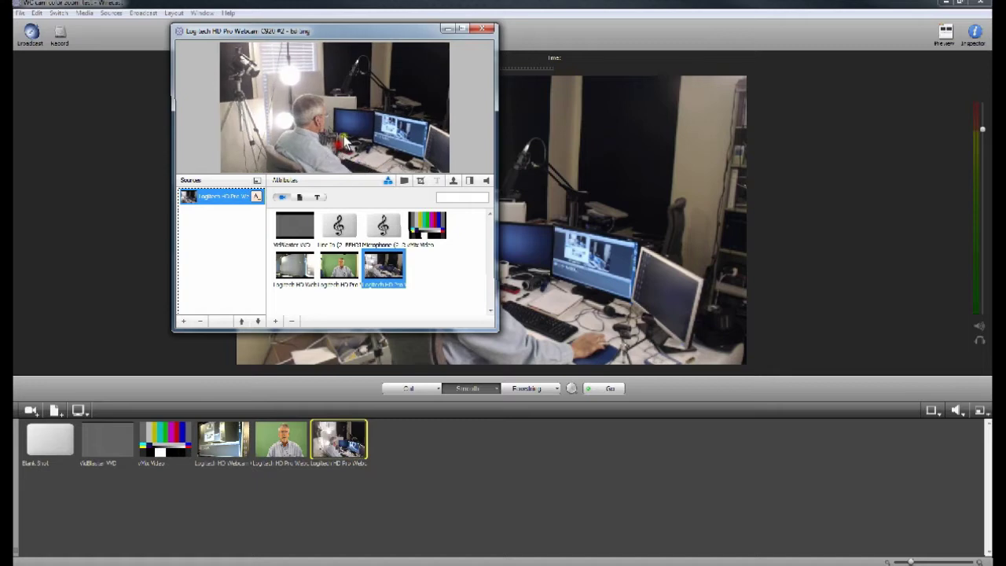
pyautogui.scroll(2, 353, 134)
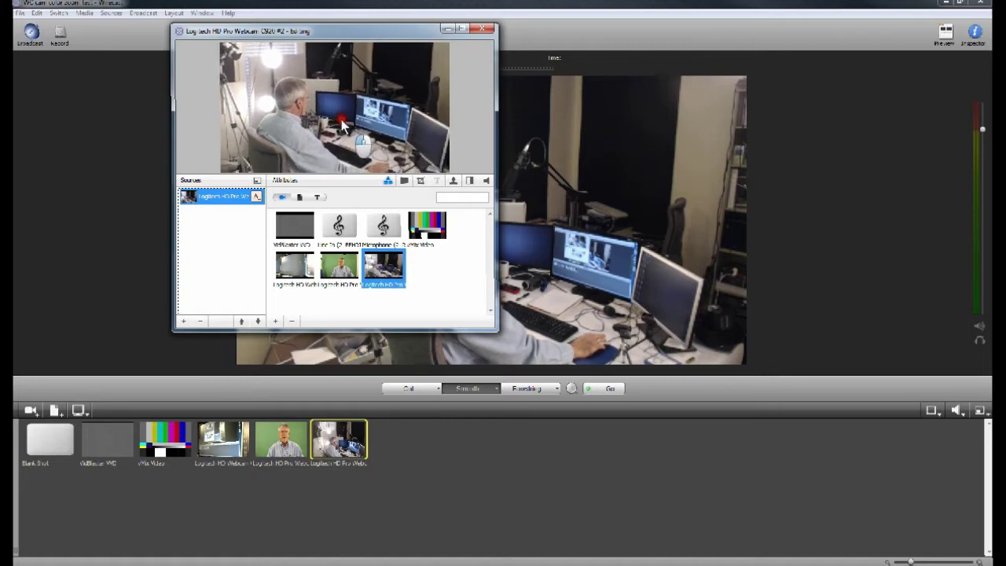
pyautogui.scroll(-1, 330, 111)
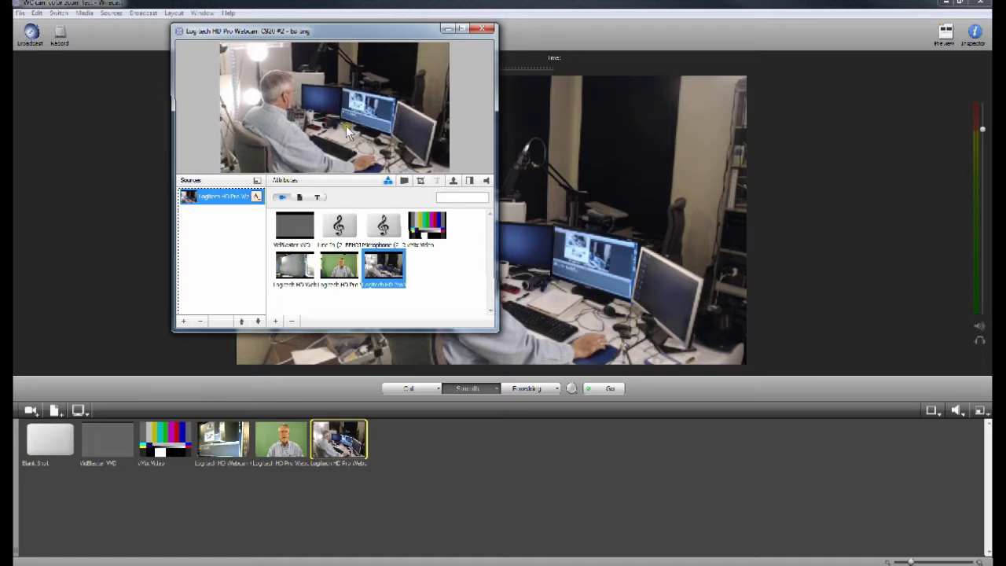
pyautogui.scroll(2, 347, 129)
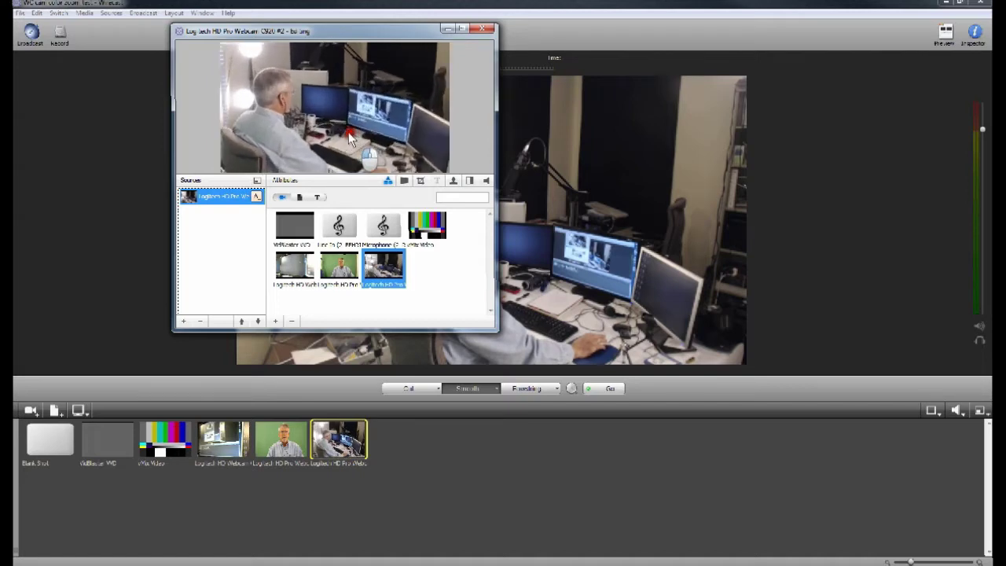
pyautogui.scroll(1, 349, 131)
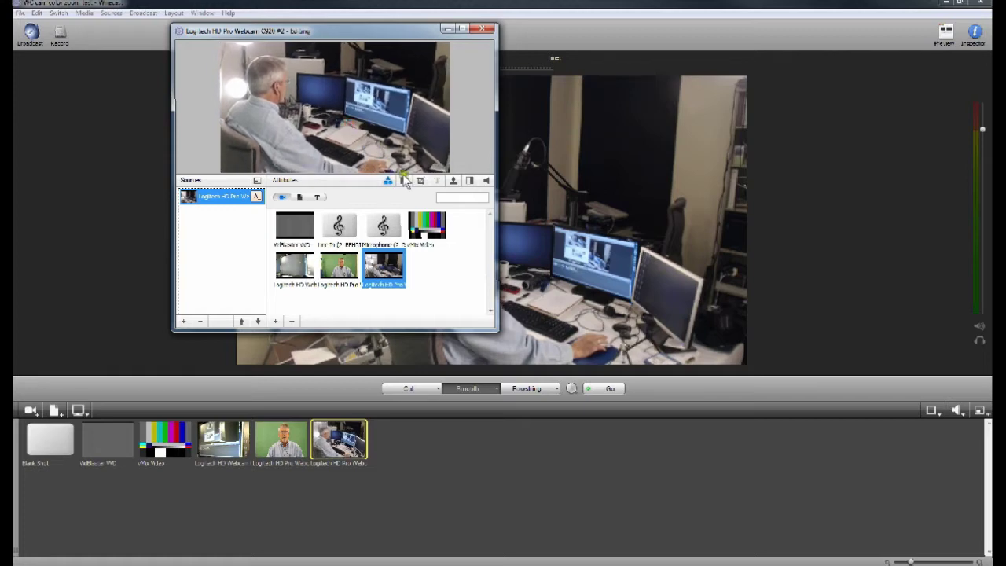
pyautogui.click(486, 30)
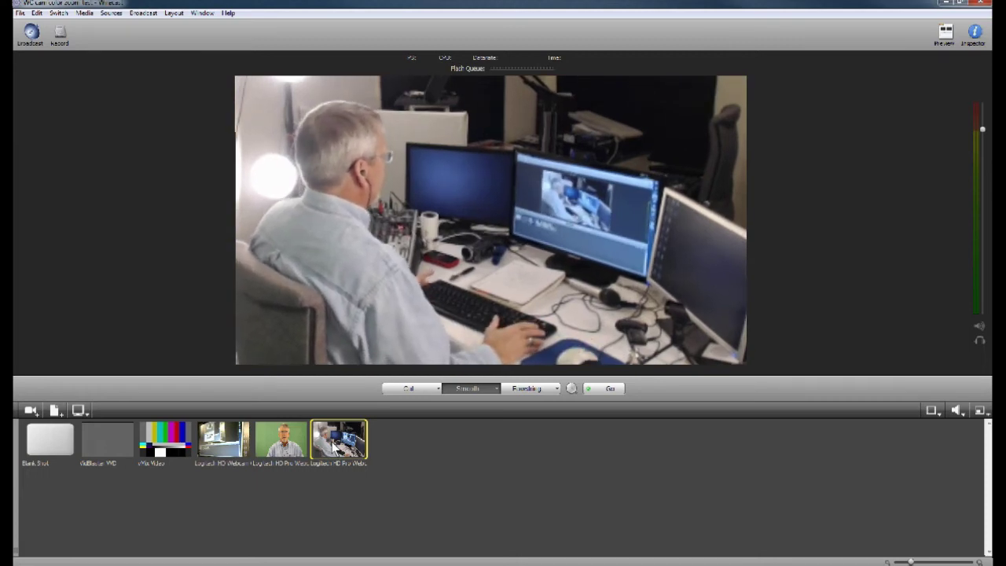
# Put the green-screen C920 shot back live and exit Wirecast without saving the document changes
pyautogui.click(290, 446)
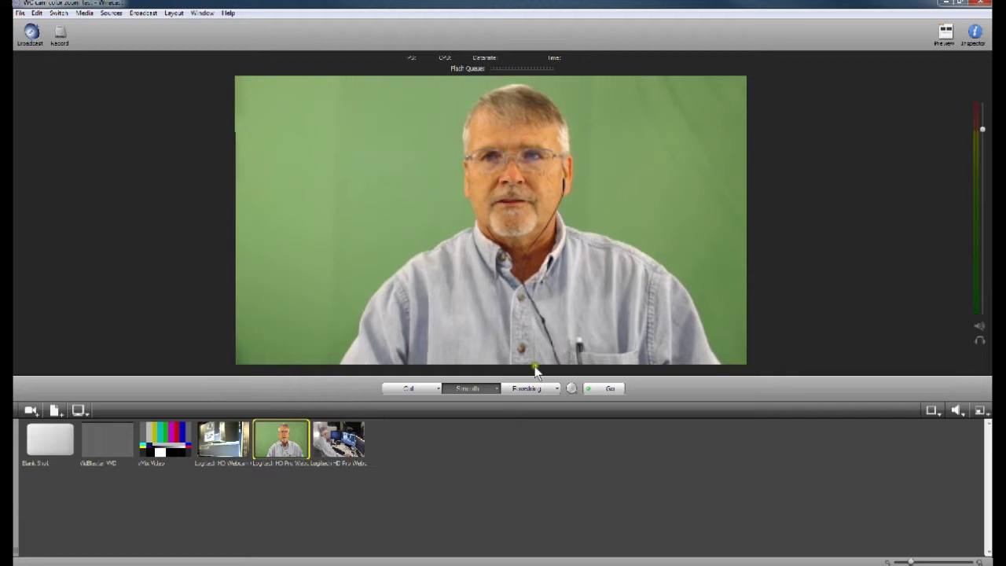
pyautogui.click(979, 4)
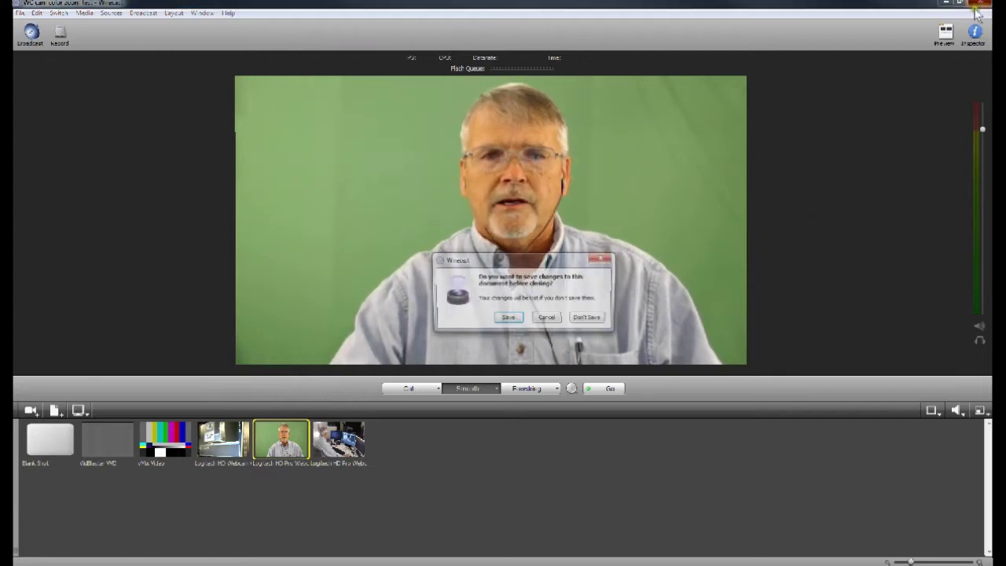
pyautogui.click(550, 316)
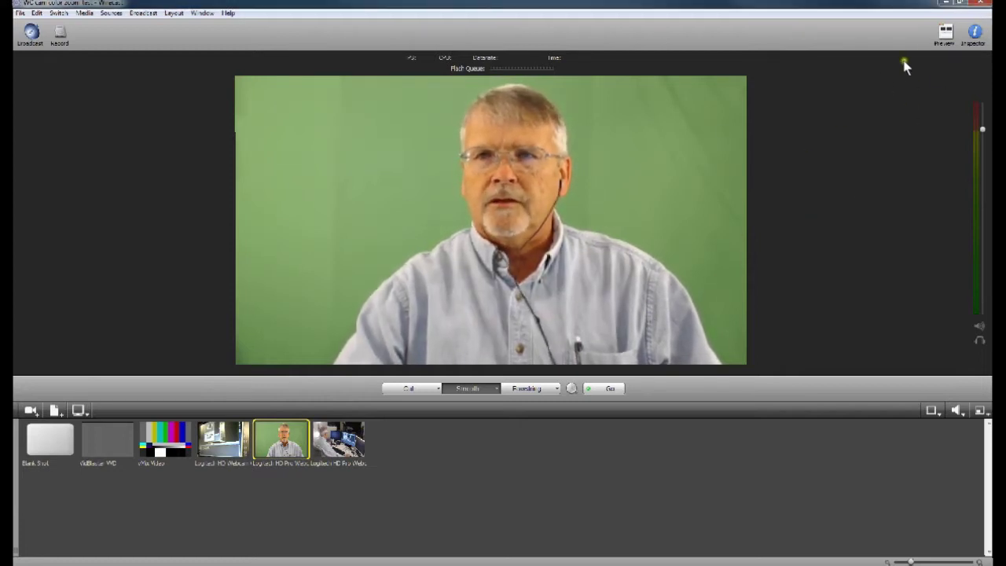
pyautogui.click(978, 4)
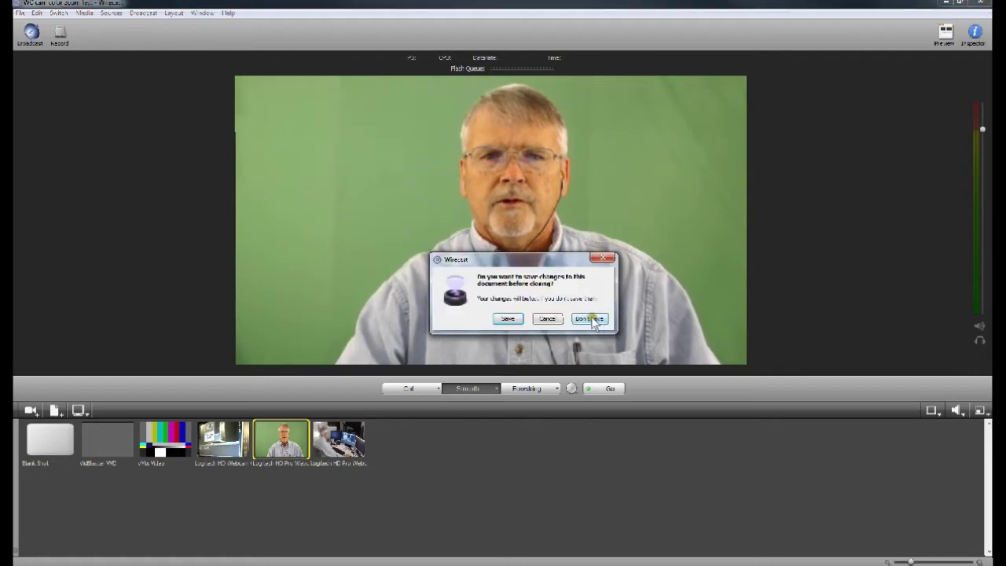
pyautogui.click(587, 316)
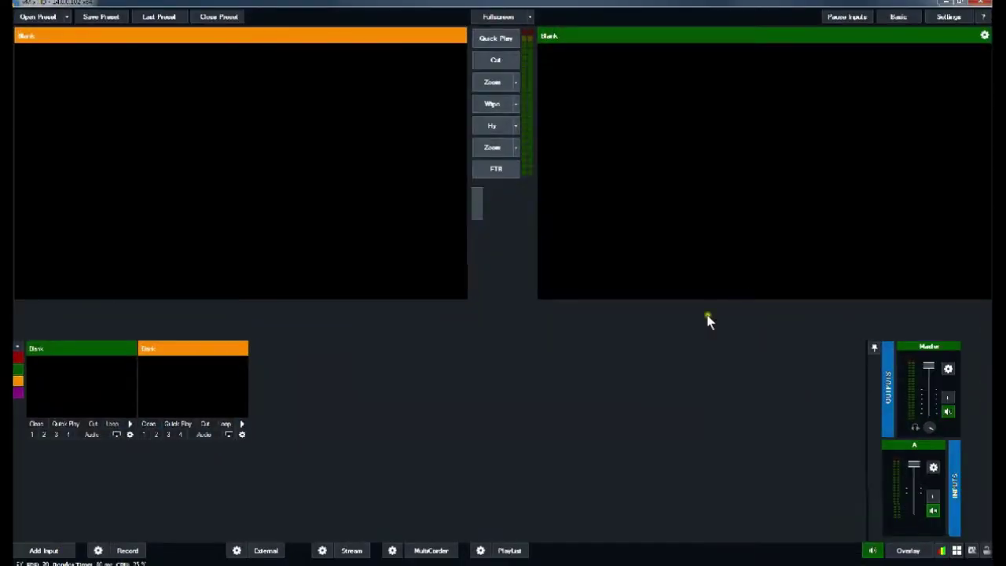
# Switch to vMix, open the recent preset cam color zoom test.vmix and show the C310 webcam in the preview
pyautogui.click(66, 16)
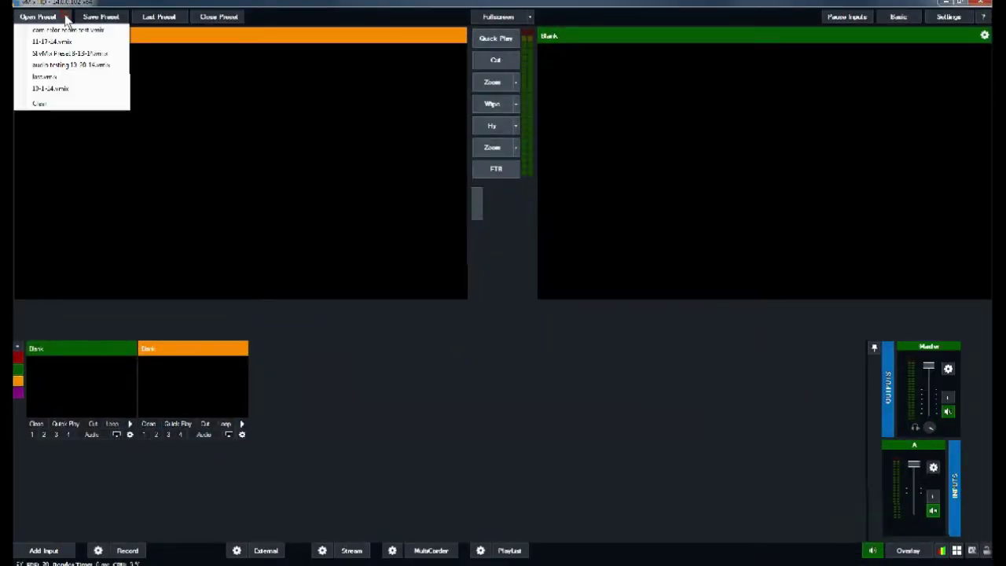
pyautogui.click(94, 31)
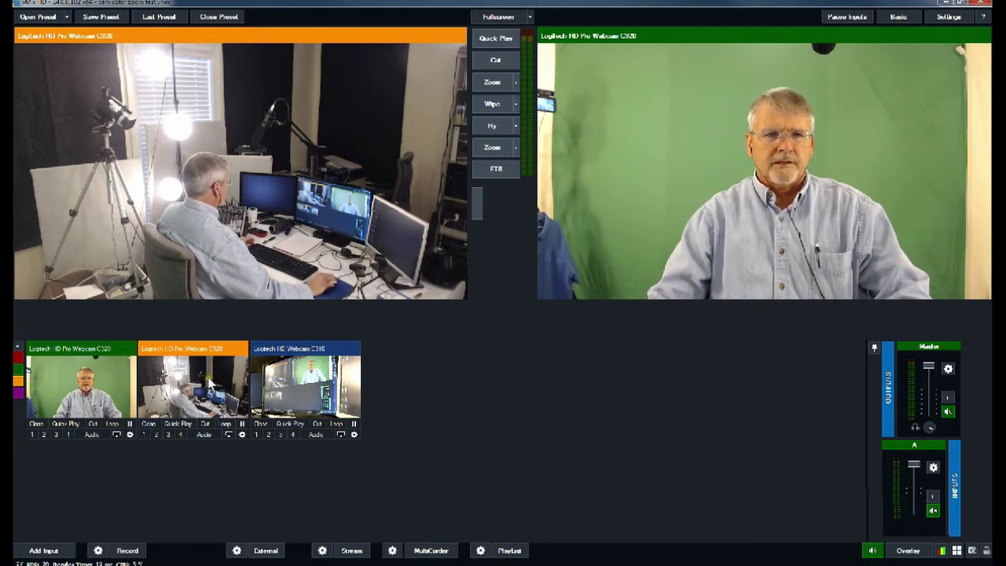
pyautogui.click(307, 383)
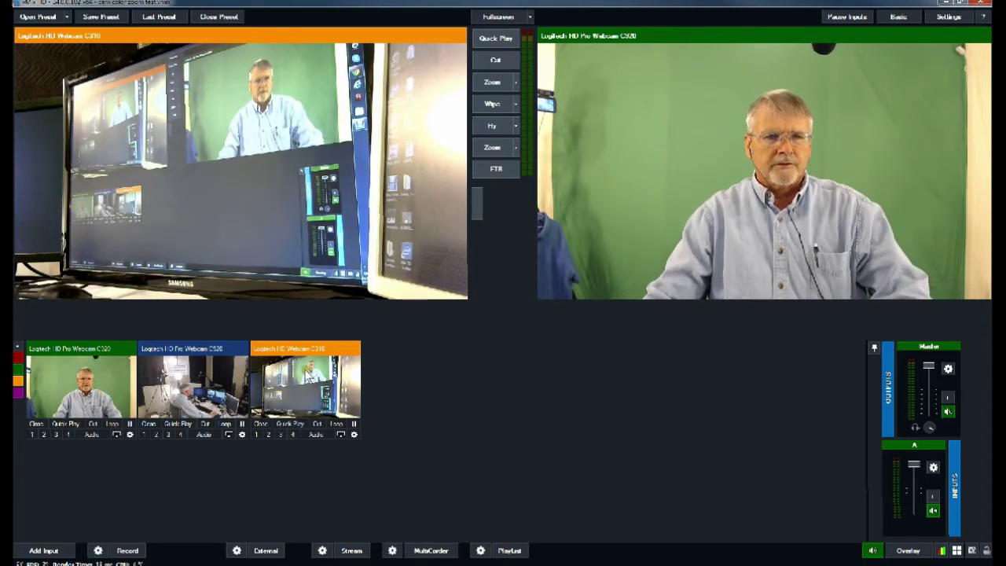
# In the C310 input's position settings, set the zoom to about 1.31, pan X to 0.099 and pan Y to 0.17, and close the settings
pyautogui.click(353, 436)
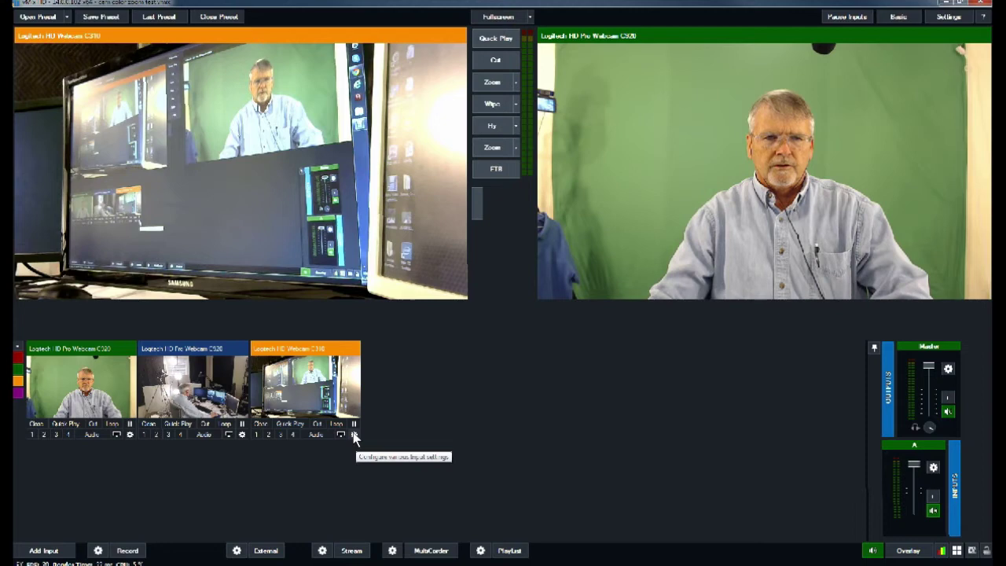
pyautogui.click(353, 436)
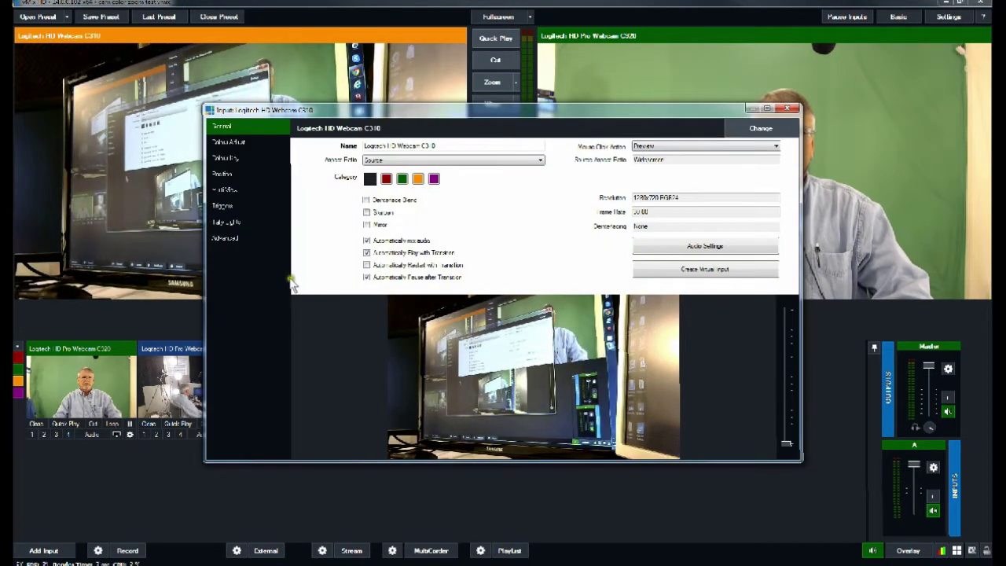
pyautogui.click(223, 175)
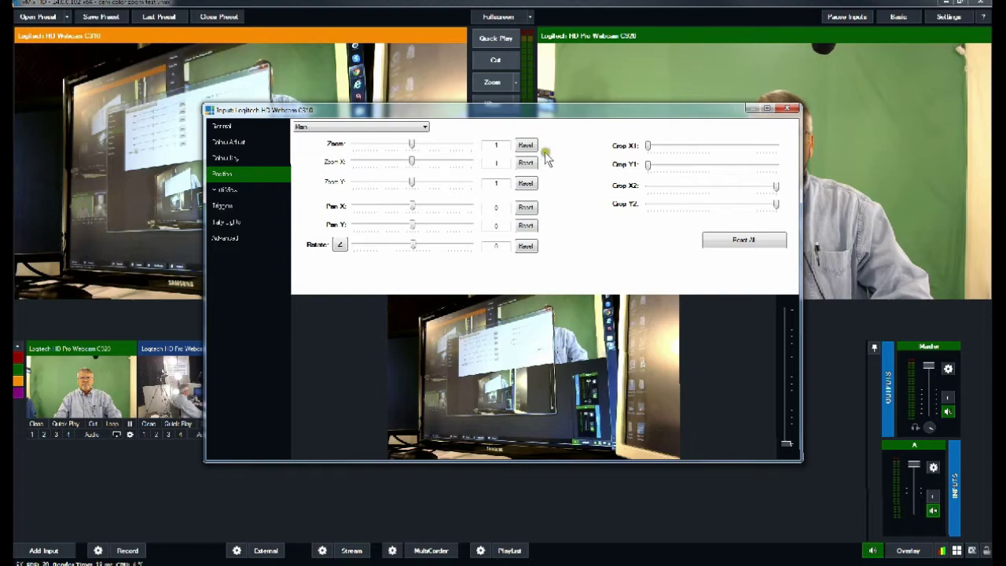
pyautogui.moveTo(534, 111); pyautogui.dragTo(788, 45)
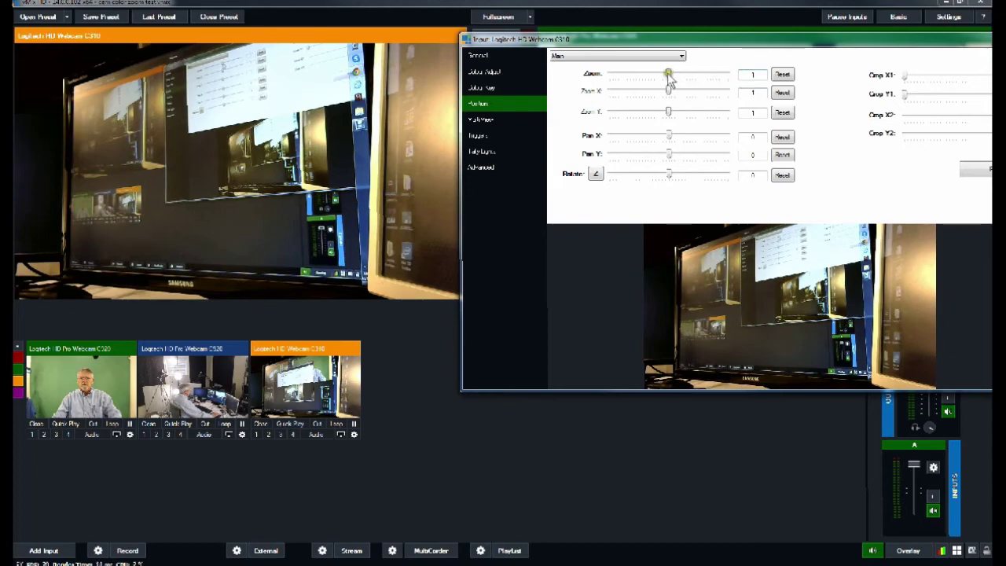
pyautogui.moveTo(667, 75); pyautogui.dragTo(673, 78)
pyautogui.moveTo(800, 46); pyautogui.dragTo(757, 67)
pyautogui.moveTo(626, 157); pyautogui.dragTo(629, 179)
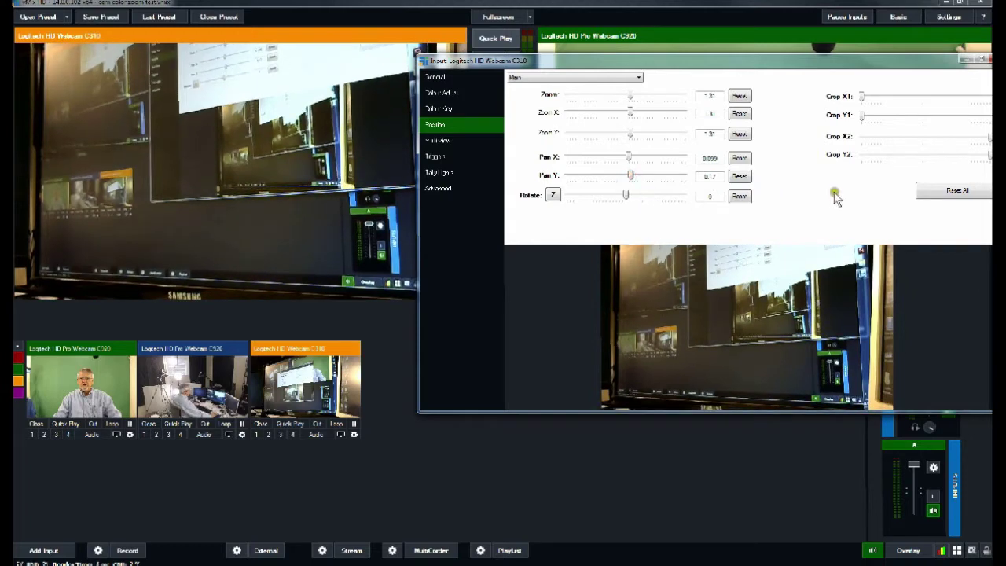
pyautogui.moveTo(927, 63); pyautogui.dragTo(856, 76)
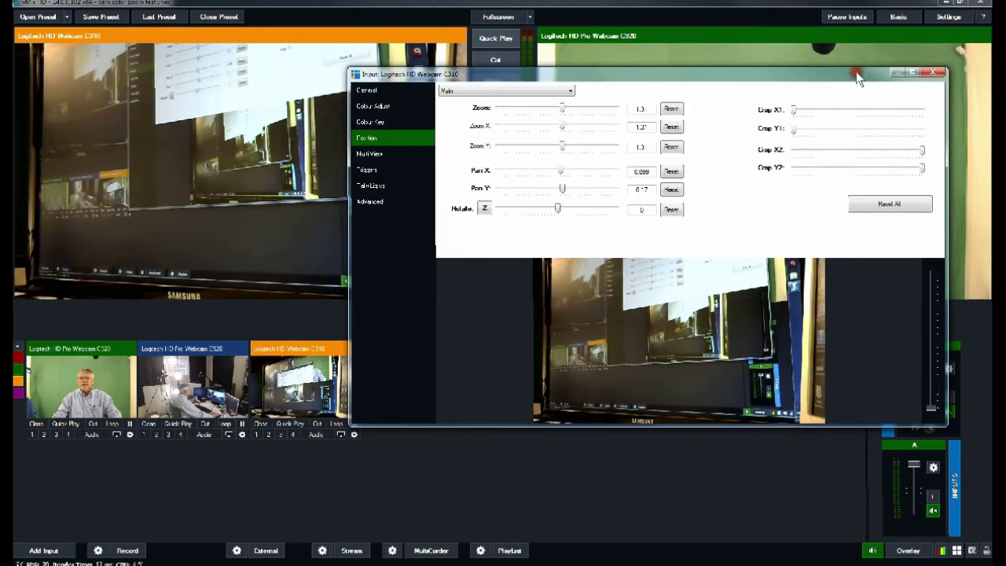
pyautogui.click(932, 72)
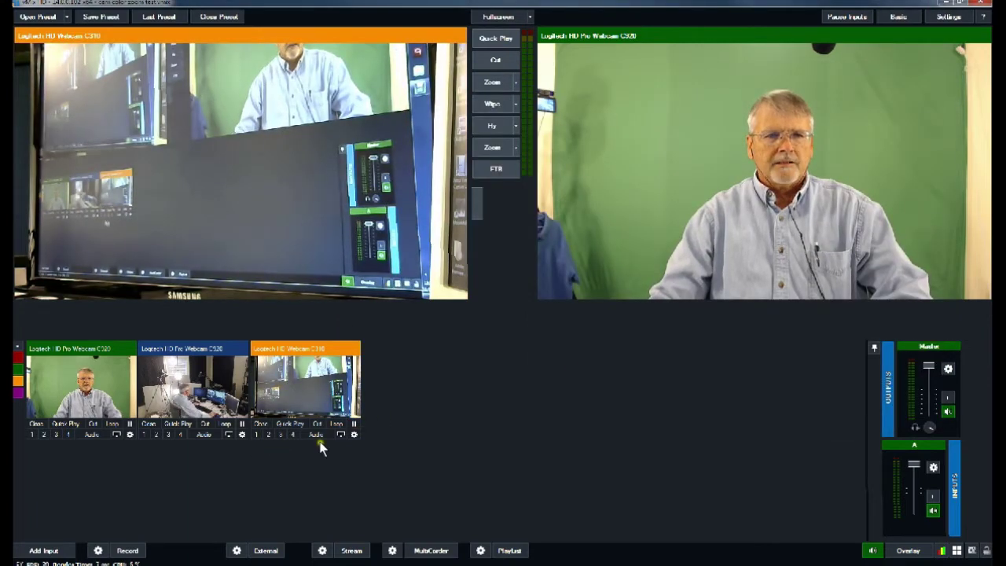
# Reopen the C310 input's colour adjustment settings and apply Auto White Balance using the neutral card in the picture
pyautogui.click(352, 434)
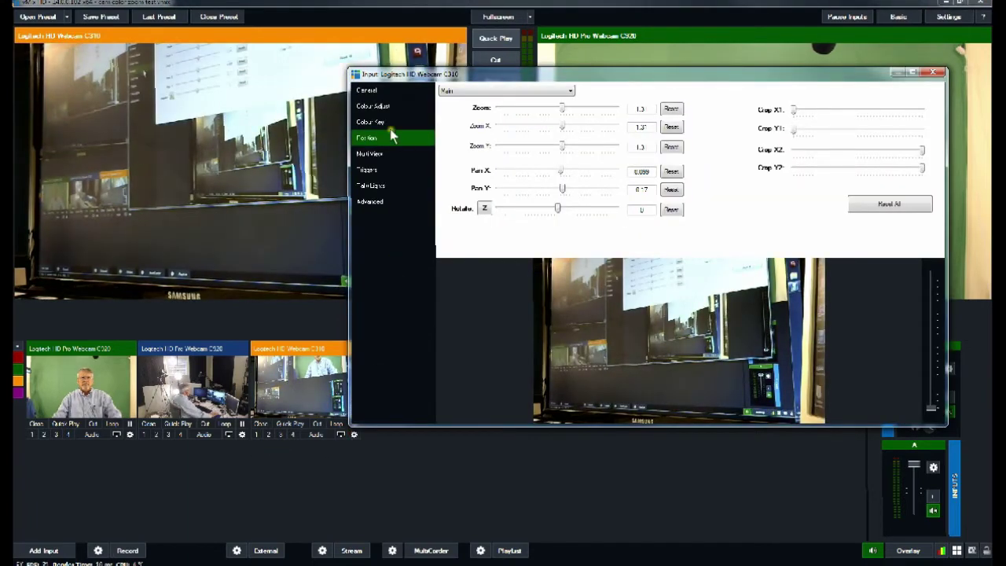
pyautogui.click(374, 106)
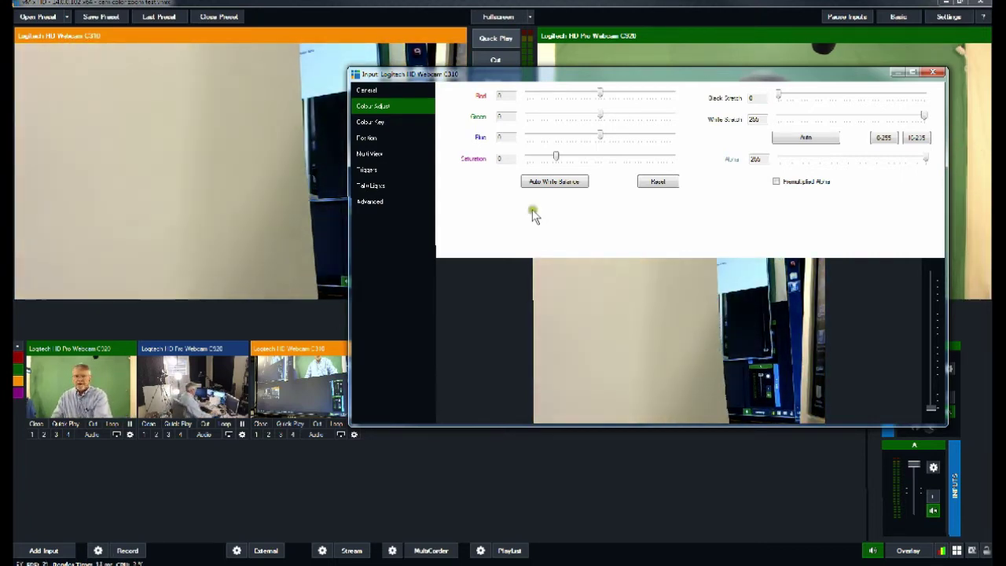
pyautogui.click(542, 183)
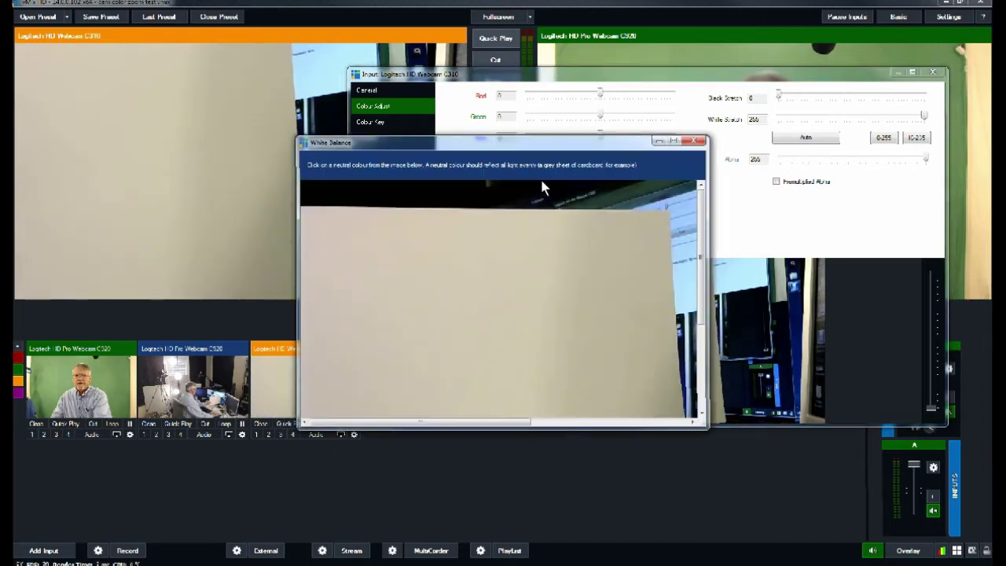
pyautogui.click(437, 309)
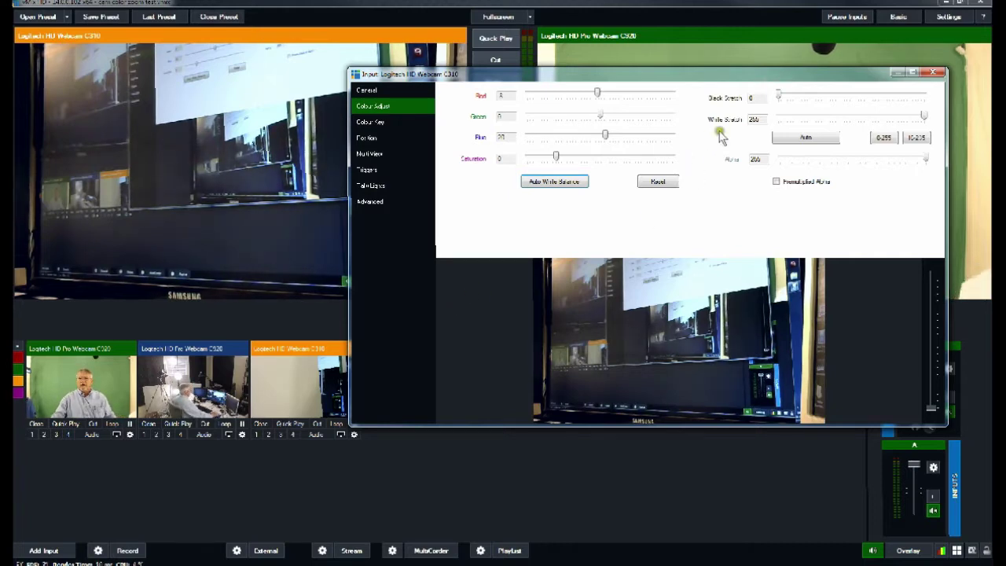
# Raise the C310's saturation slightly, set black stretch to 13 and white stretch to 248, and reset the colour channels and saturation
pyautogui.moveTo(556, 158)
pyautogui.mouseDown()
pyautogui.moveTo(579, 159)
pyautogui.moveTo(541, 157)
pyautogui.moveTo(564, 157)
pyautogui.mouseUp()
pyautogui.moveTo(779, 95); pyautogui.dragTo(785, 94)
pyautogui.moveTo(920, 118); pyautogui.dragTo(917, 121)
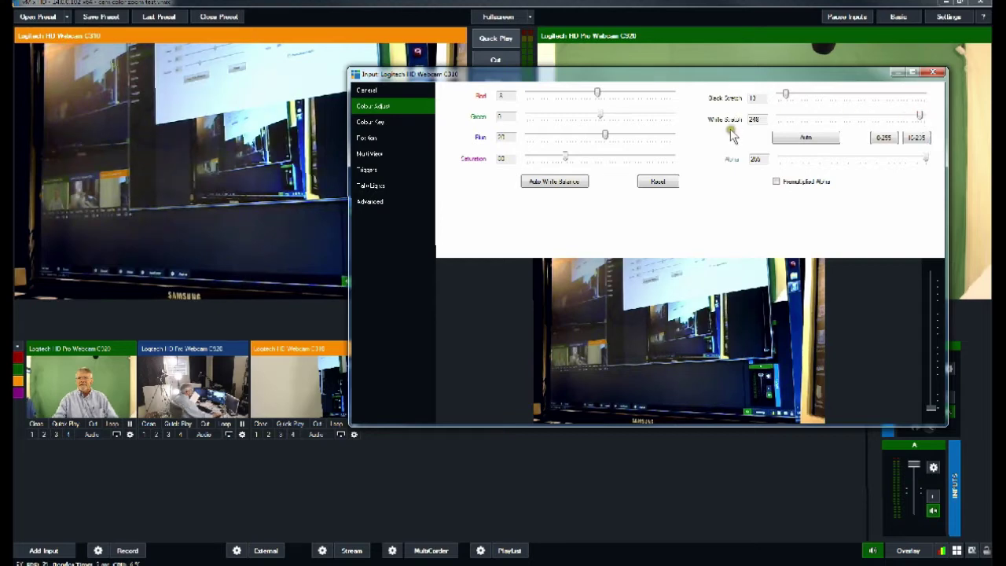
pyautogui.click(657, 181)
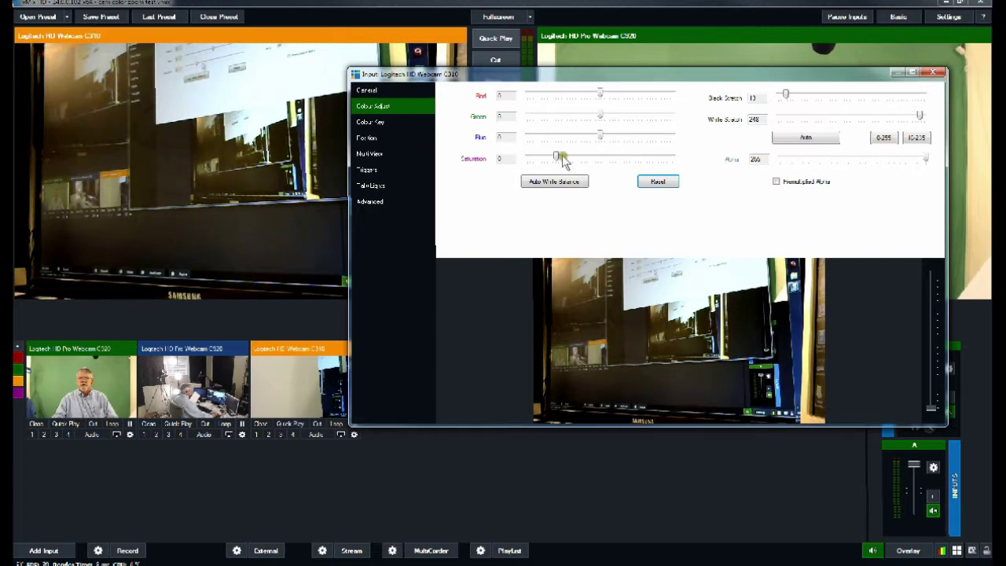
# Raise the C310's saturation strongly to exaggerate its colours and close its input settings
pyautogui.moveTo(555, 158); pyautogui.dragTo(633, 165)
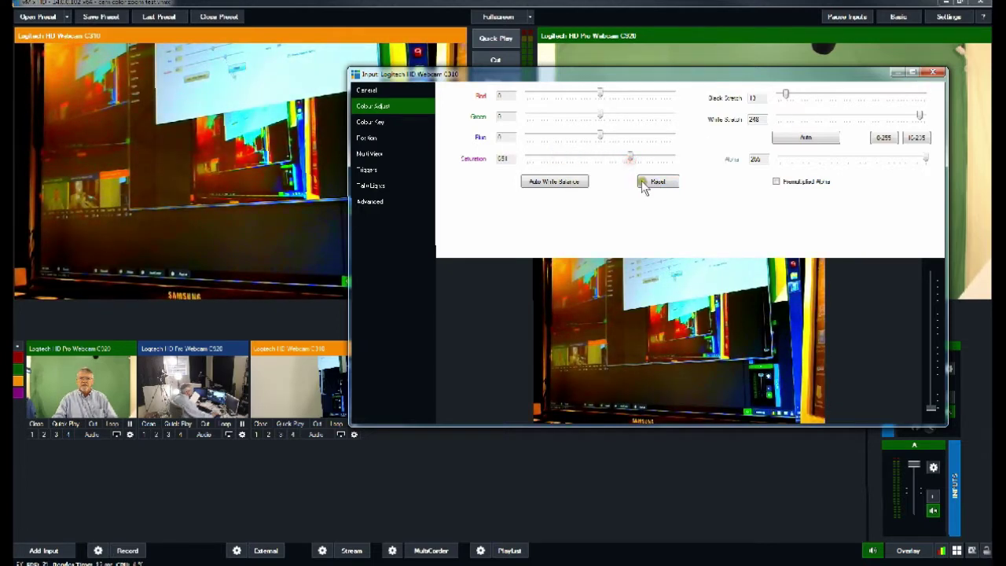
pyautogui.click(932, 72)
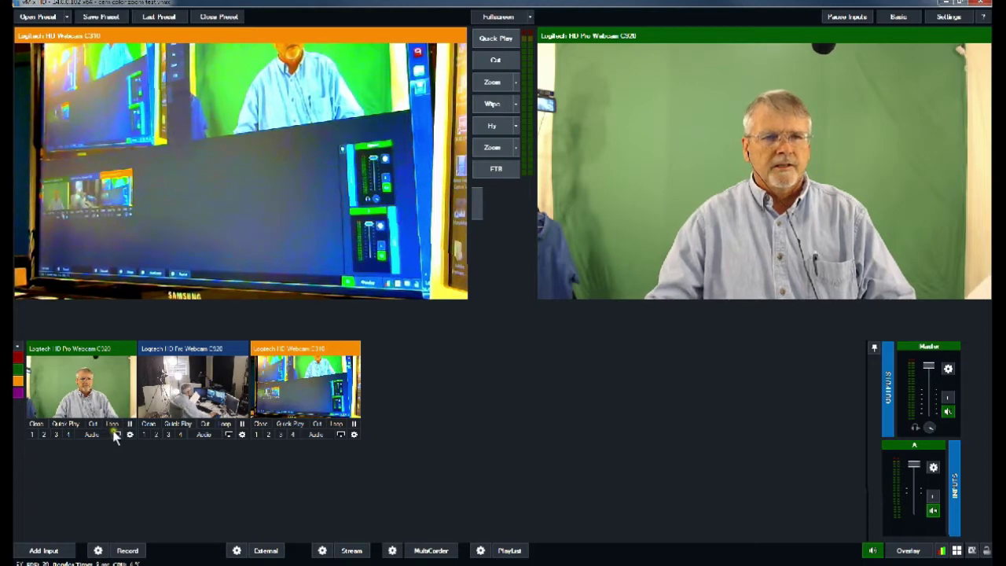
# Show the first C920 webcam in the preview and set its position zoom to about 1.31 and pan Y to 0.099
pyautogui.click(98, 377)
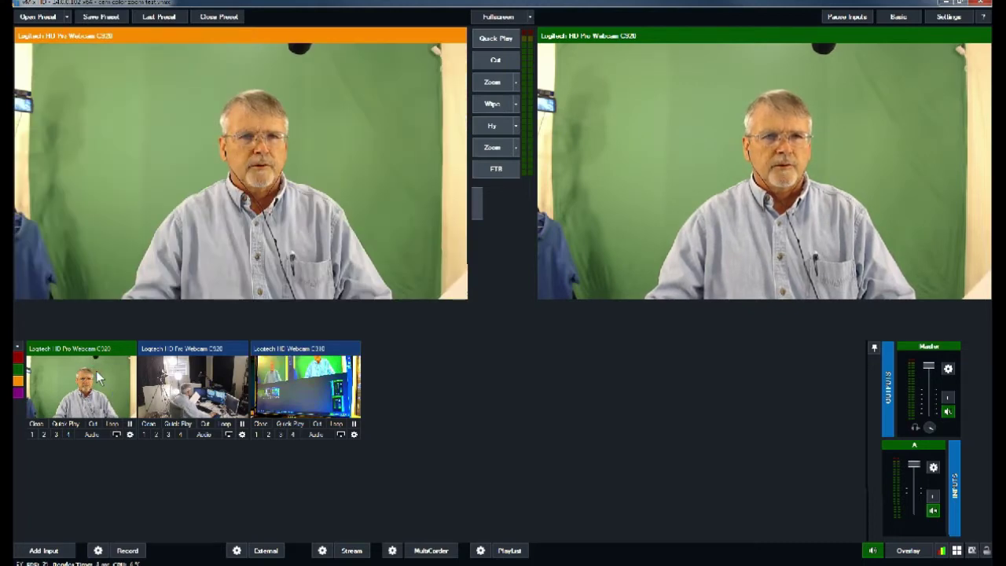
pyautogui.click(129, 436)
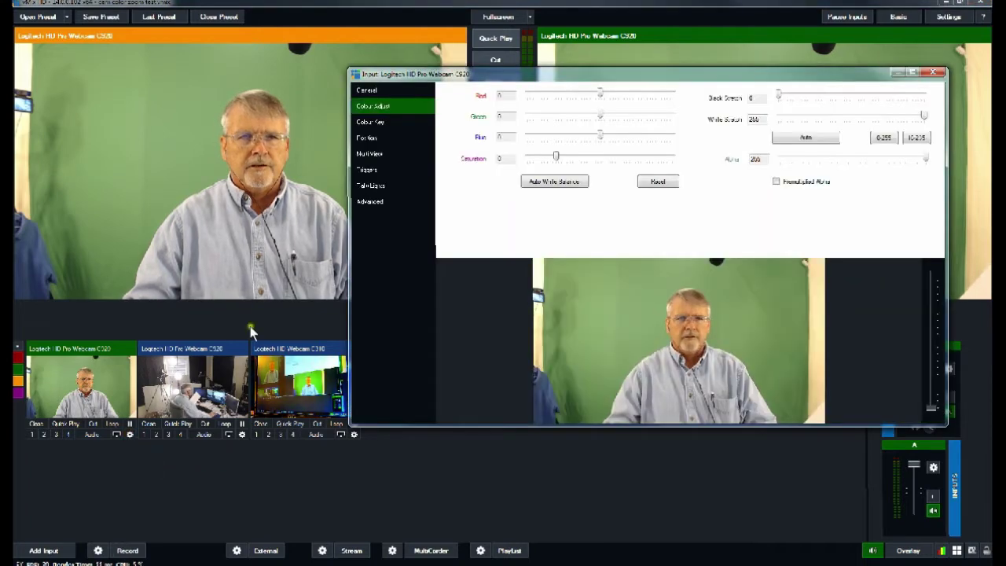
pyautogui.click(366, 139)
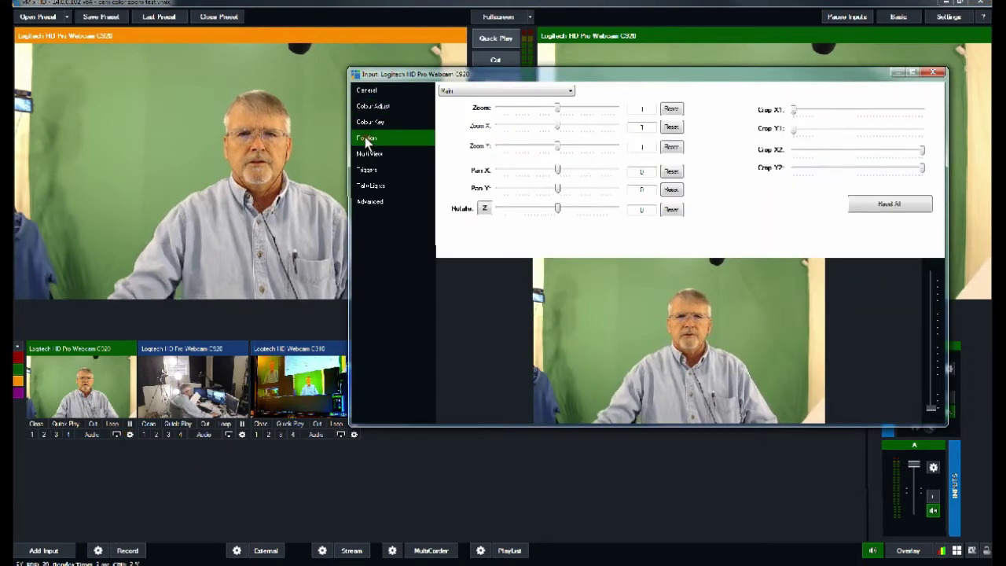
pyautogui.moveTo(555, 108)
pyautogui.mouseDown()
pyautogui.moveTo(562, 111)
pyautogui.moveTo(554, 110)
pyautogui.mouseUp()
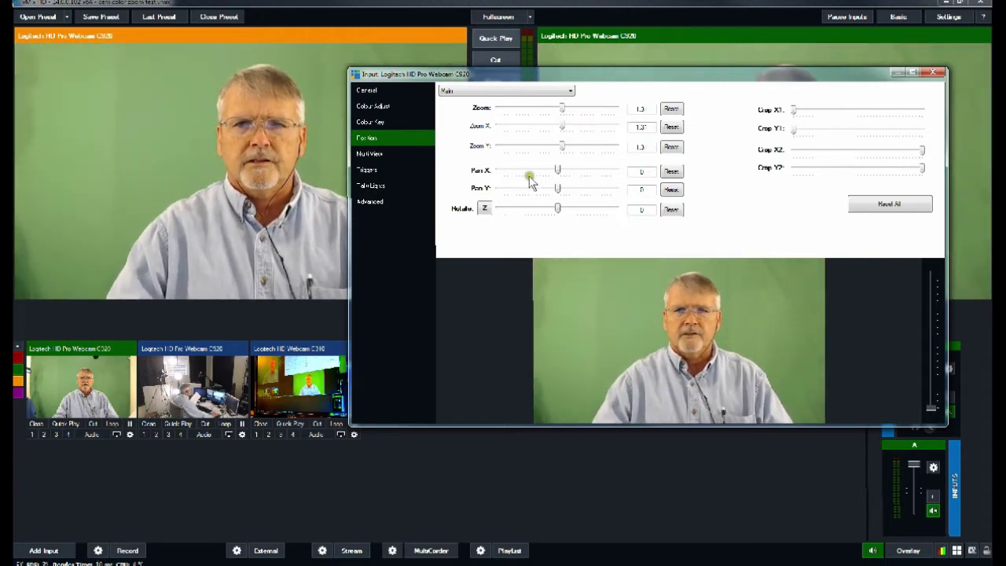
pyautogui.moveTo(556, 187); pyautogui.dragTo(558, 187)
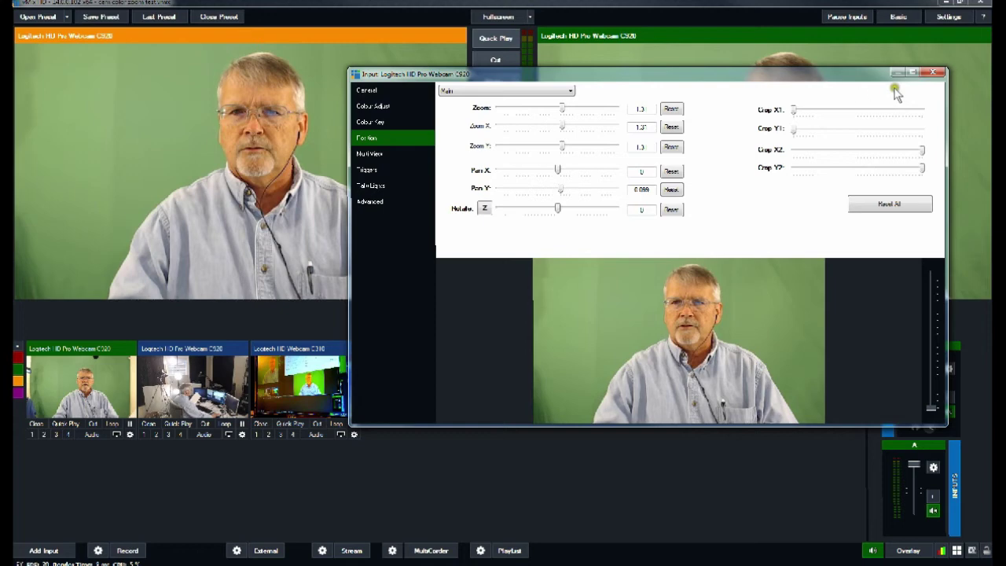
# In the first C920's colour adjustment settings, apply Auto White Balance by sampling the white card held up in the picture
pyautogui.click(378, 108)
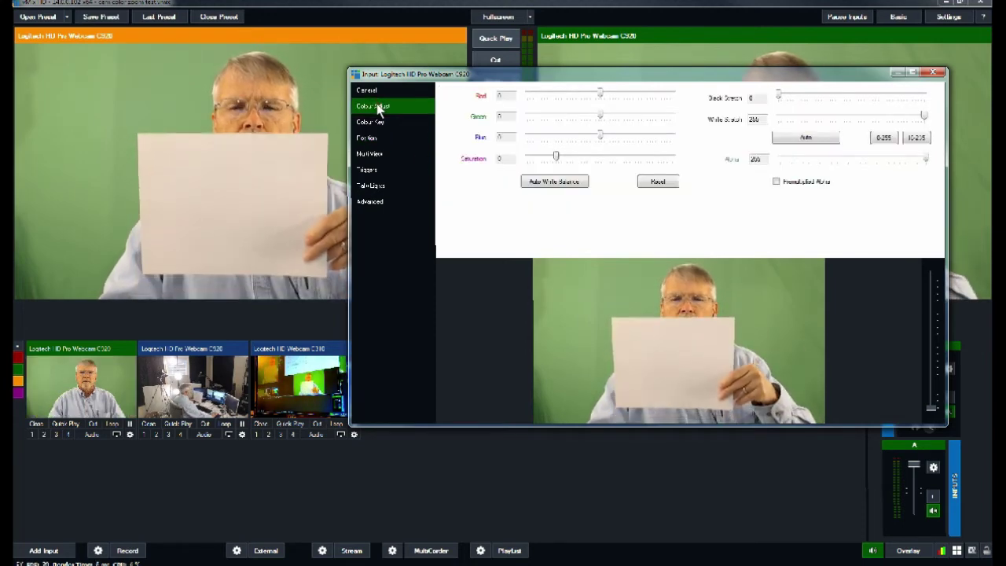
pyautogui.click(532, 163)
pyautogui.click(552, 181)
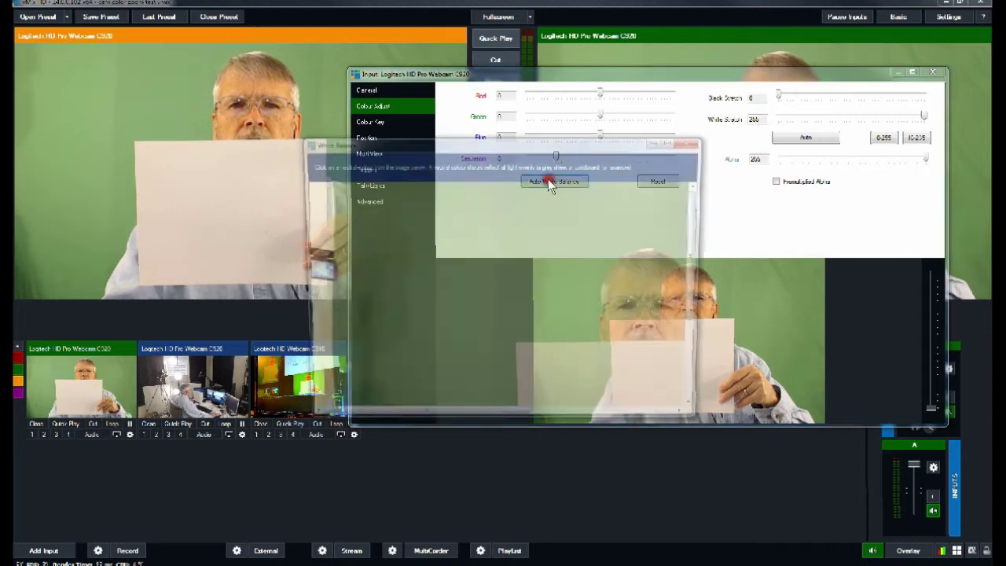
pyautogui.click(577, 381)
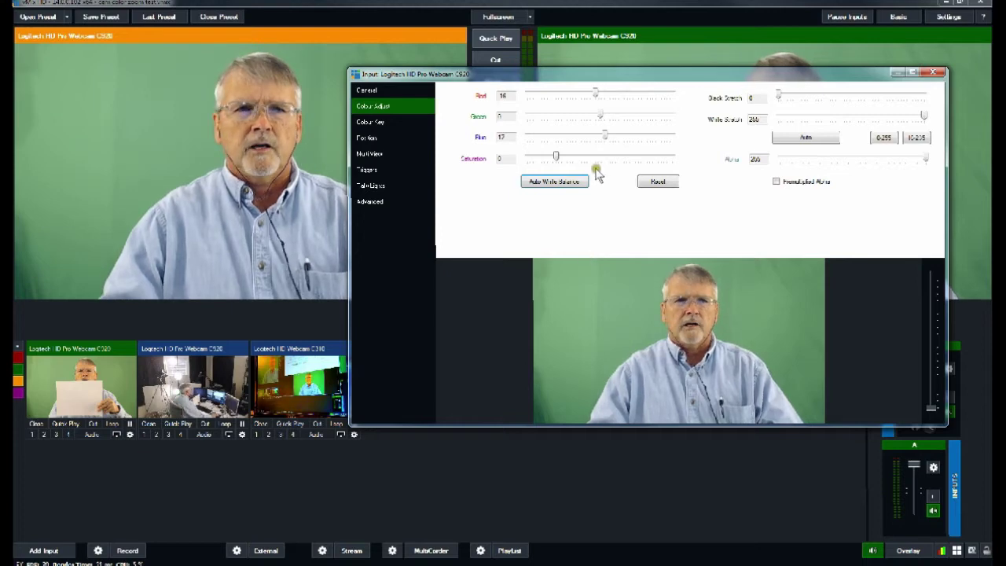
# Raise the first C920's saturation slightly, set its black stretch to 7 and close the input settings
pyautogui.click(555, 157)
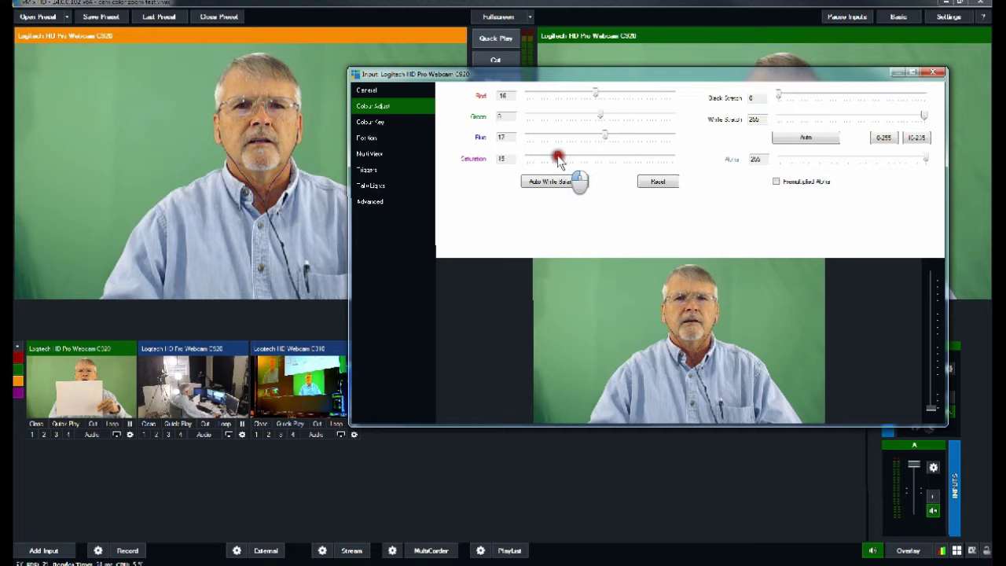
pyautogui.moveTo(558, 159); pyautogui.dragTo(557, 157)
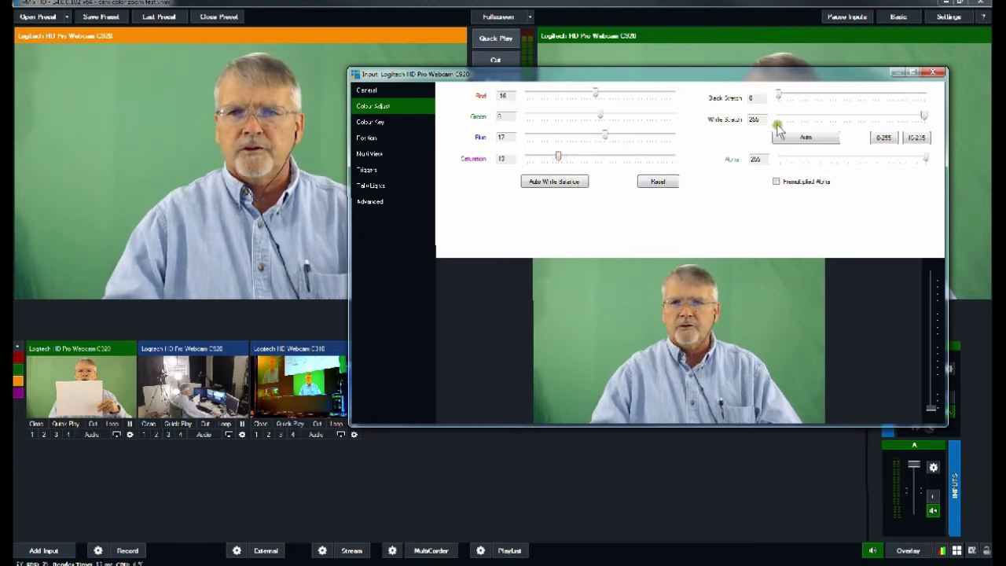
pyautogui.moveTo(778, 95); pyautogui.dragTo(780, 95)
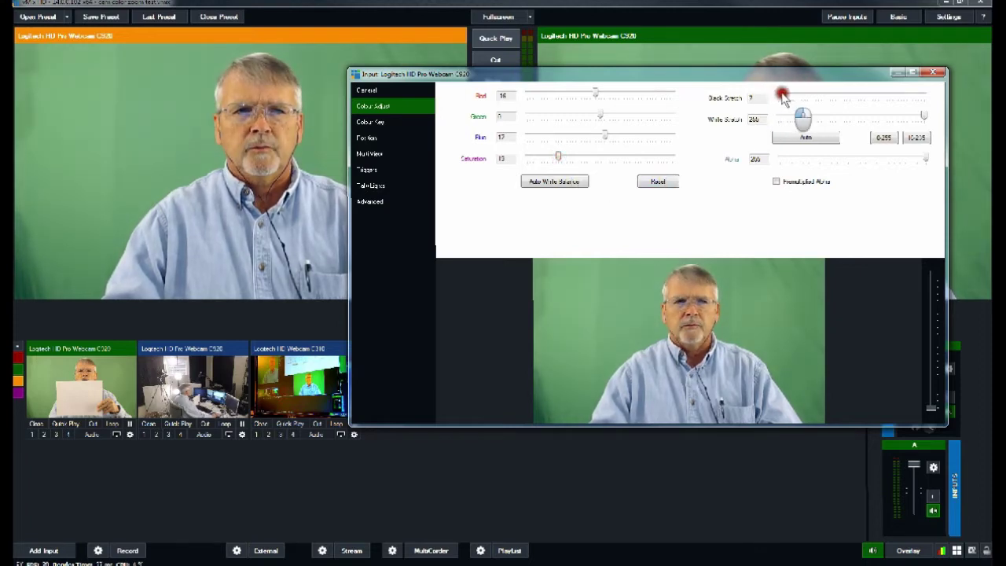
pyautogui.moveTo(783, 98); pyautogui.dragTo(783, 96)
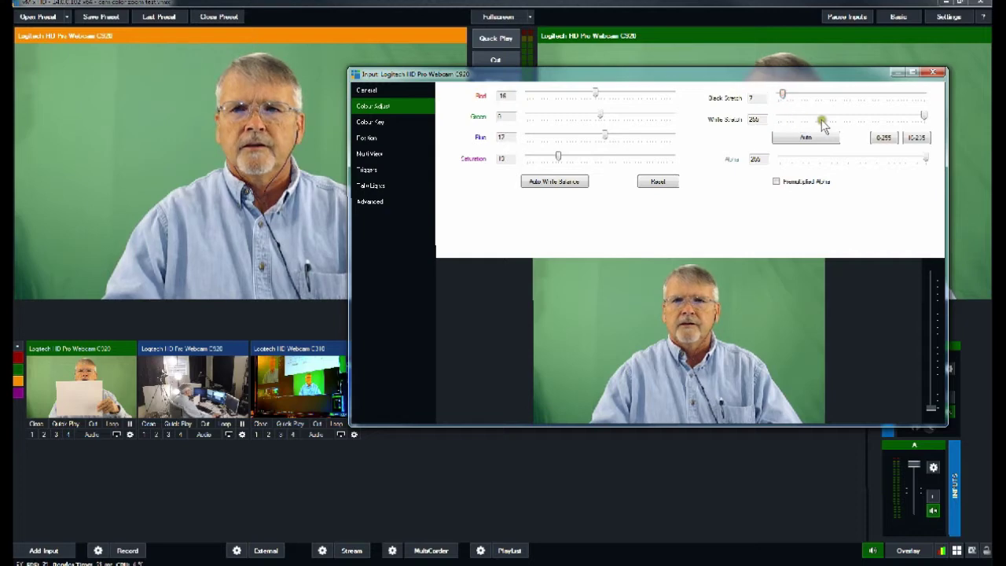
pyautogui.click(923, 117)
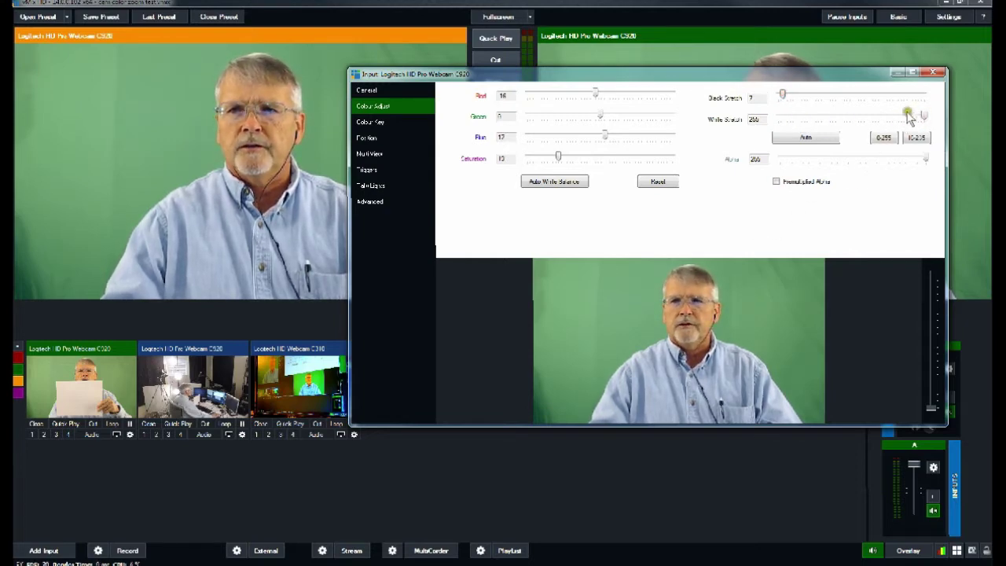
pyautogui.click(932, 72)
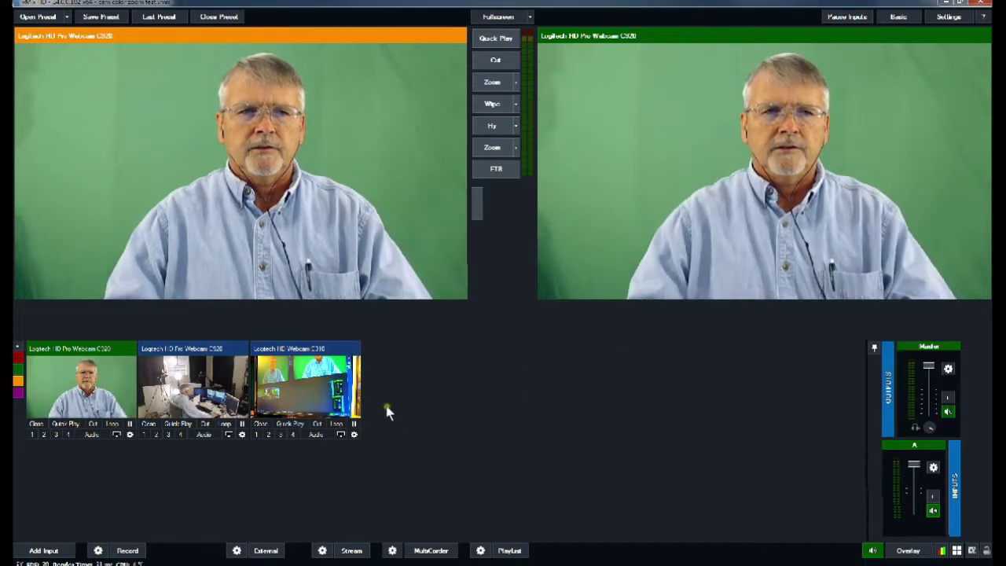
# Wipe the second C920 webcam to the output and set its zoom to 1.632, pan X to about -0.39 and pan Y to about 0.6
pyautogui.click(192, 385)
pyautogui.click(492, 103)
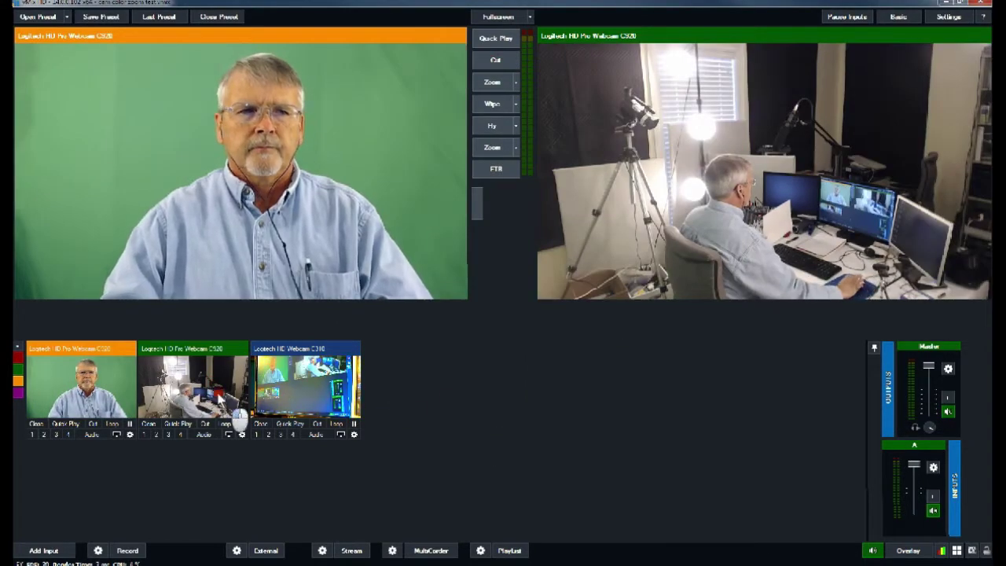
pyautogui.click(244, 445)
pyautogui.click(242, 437)
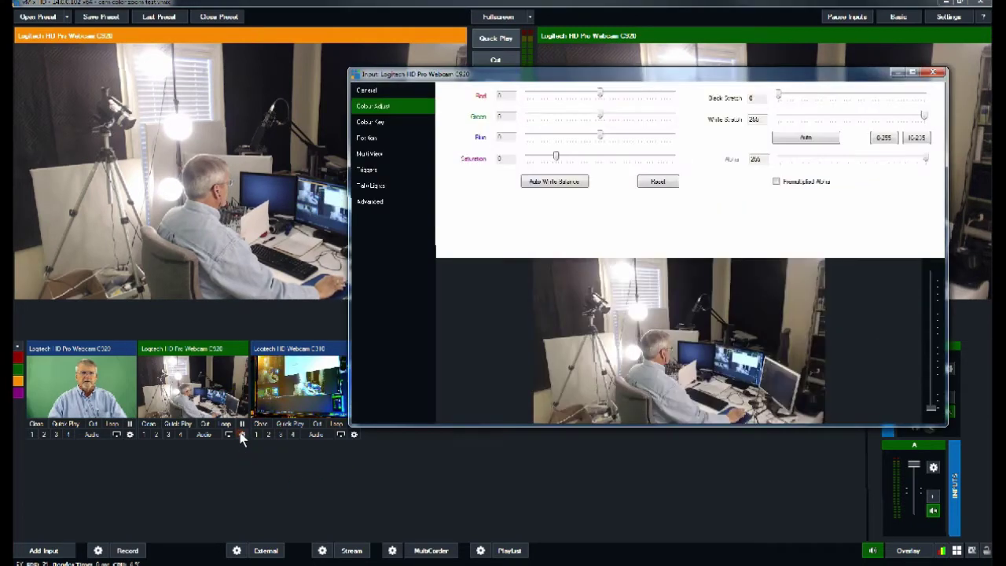
pyautogui.click(369, 138)
pyautogui.moveTo(556, 110); pyautogui.dragTo(565, 109)
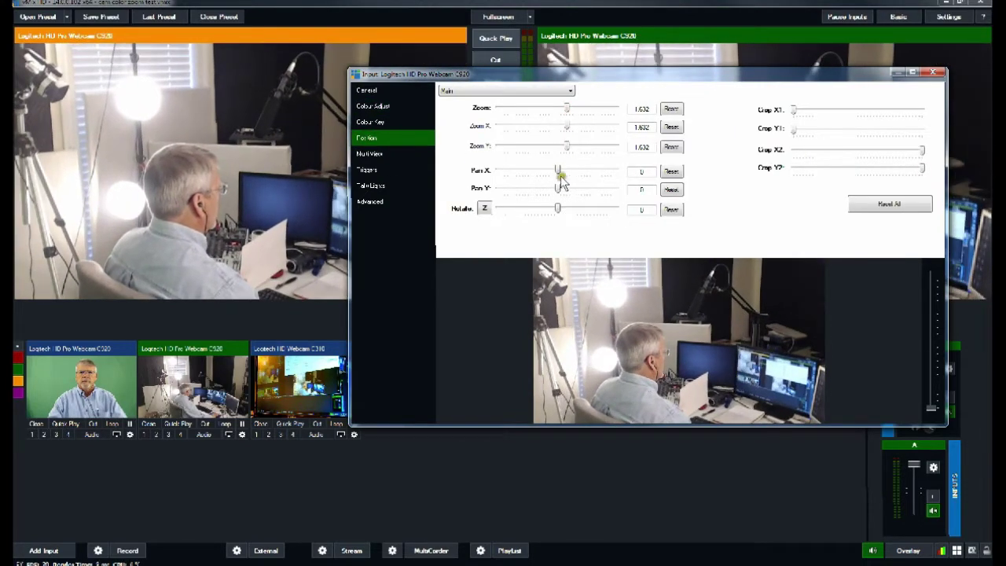
pyautogui.moveTo(558, 173); pyautogui.dragTo(574, 194)
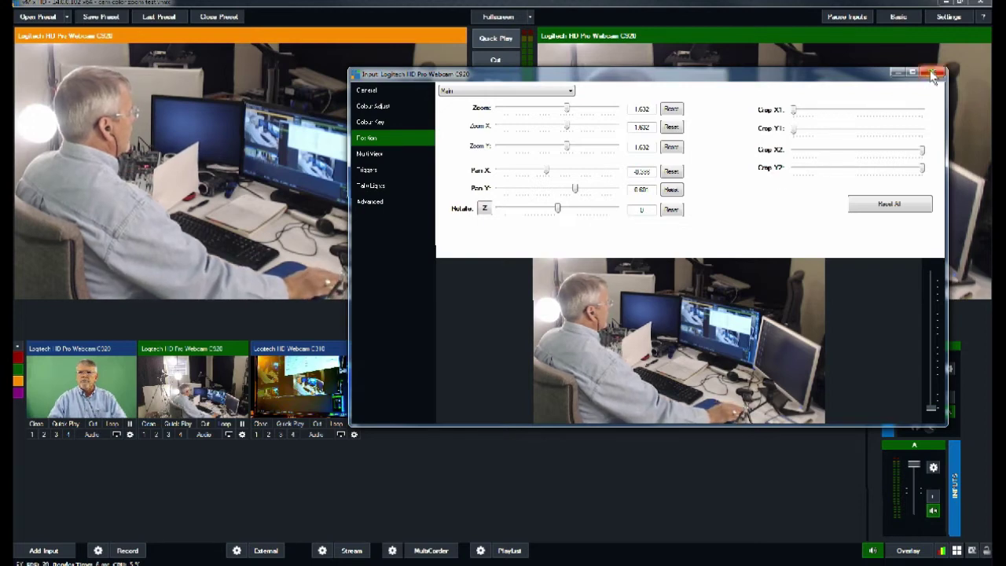
# In the second C920's colour adjustment settings, apply Auto White Balance by sampling the white card in the picture
pyautogui.click(373, 107)
pyautogui.click(538, 186)
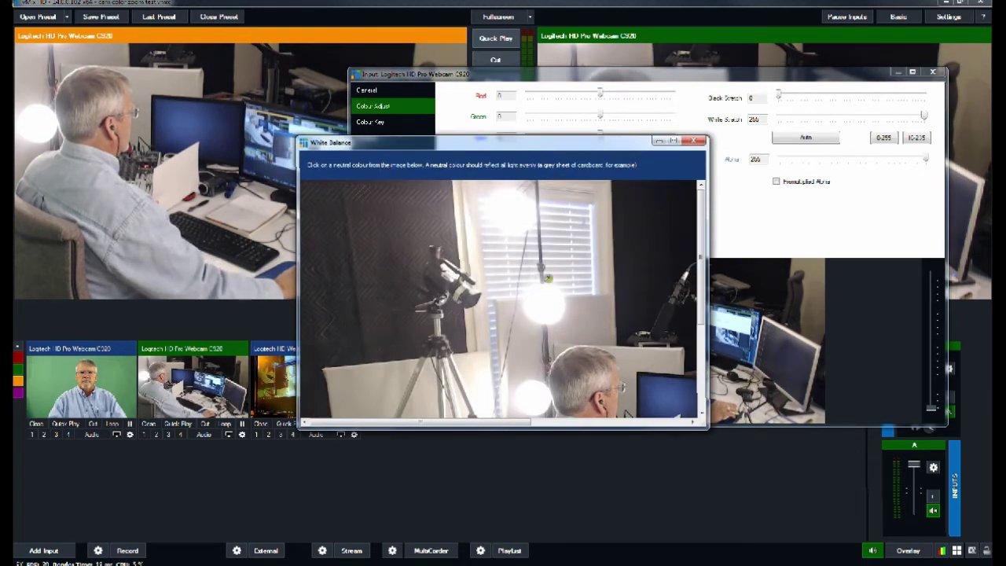
pyautogui.click(550, 297)
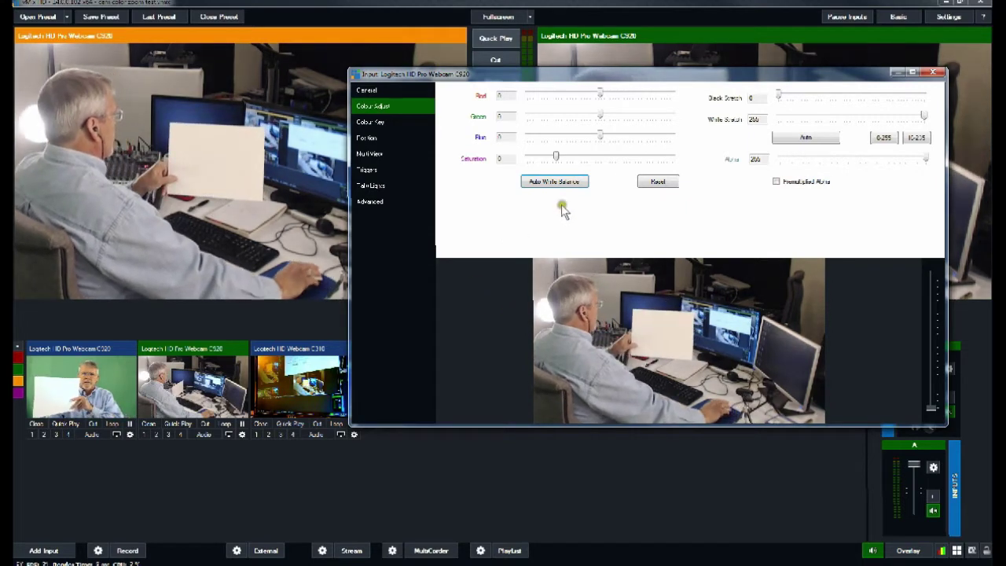
pyautogui.click(555, 181)
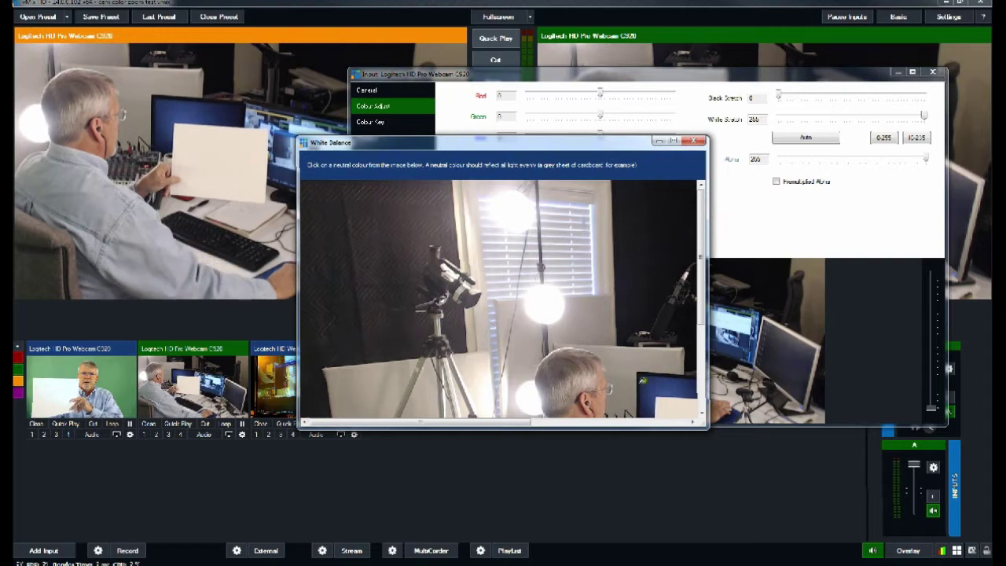
pyautogui.click(677, 402)
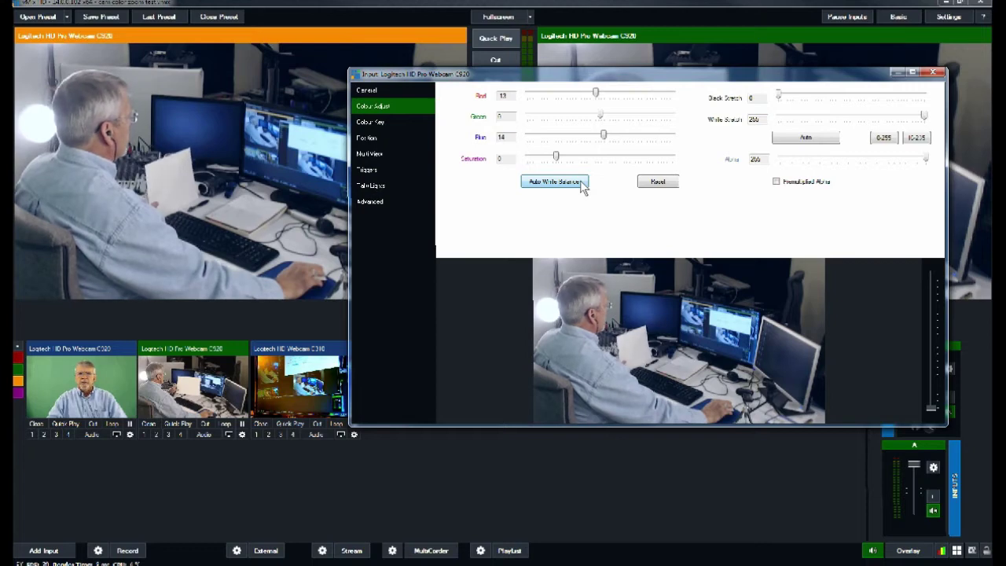
# Raise the second C920's saturation, set black stretch to 6 and white stretch to 249, close the settings, and preview the first C920
pyautogui.click(601, 170)
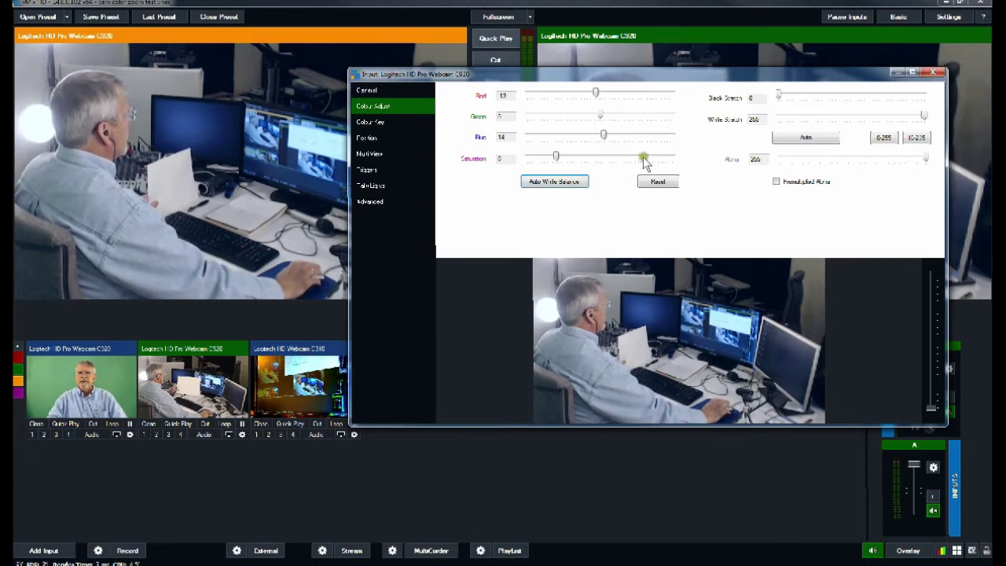
pyautogui.moveTo(555, 156)
pyautogui.mouseDown()
pyautogui.moveTo(640, 158)
pyautogui.moveTo(554, 157)
pyautogui.moveTo(566, 160)
pyautogui.mouseUp()
pyautogui.moveTo(778, 94); pyautogui.dragTo(780, 96)
pyautogui.moveTo(925, 117); pyautogui.dragTo(920, 118)
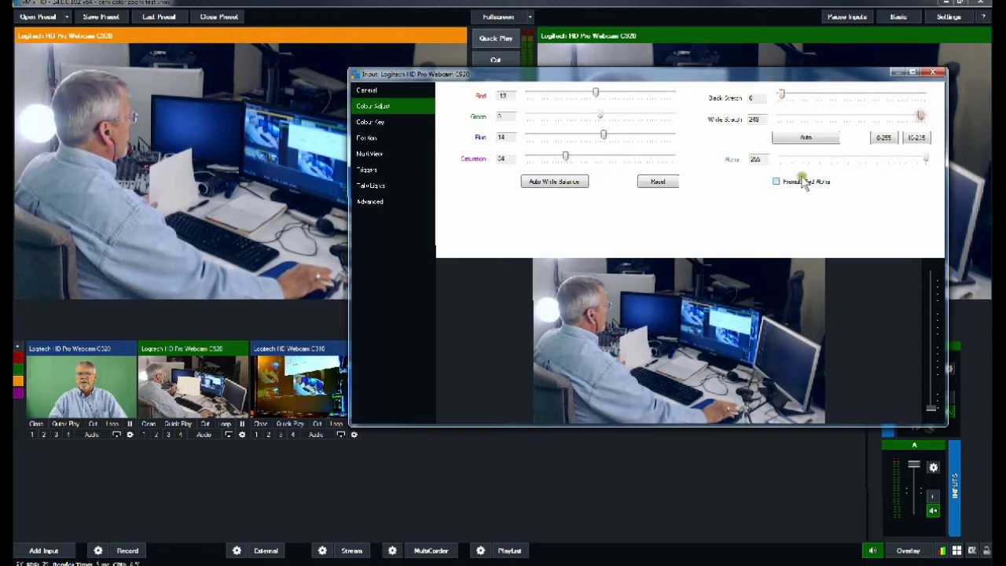
pyautogui.click(932, 74)
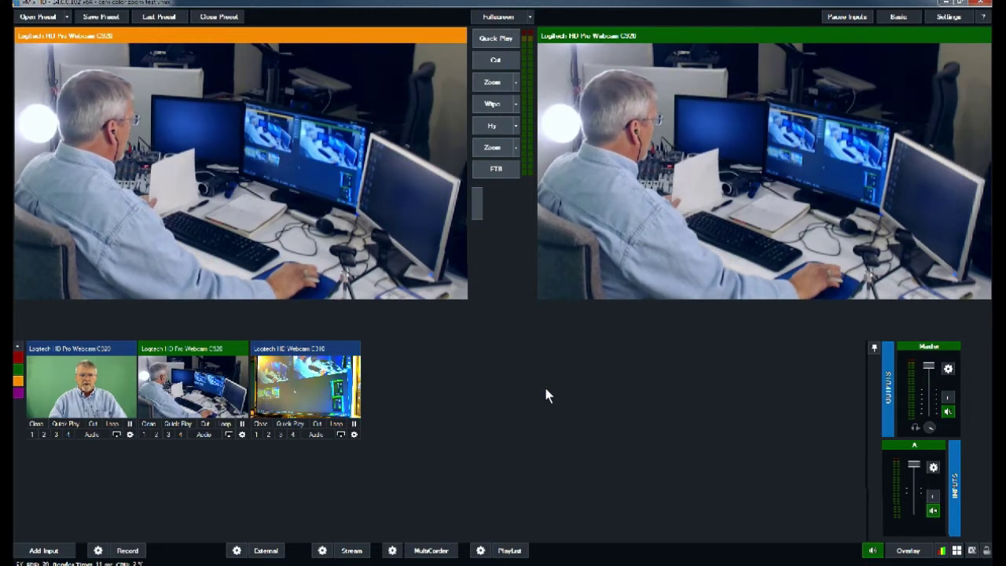
pyautogui.click(129, 378)
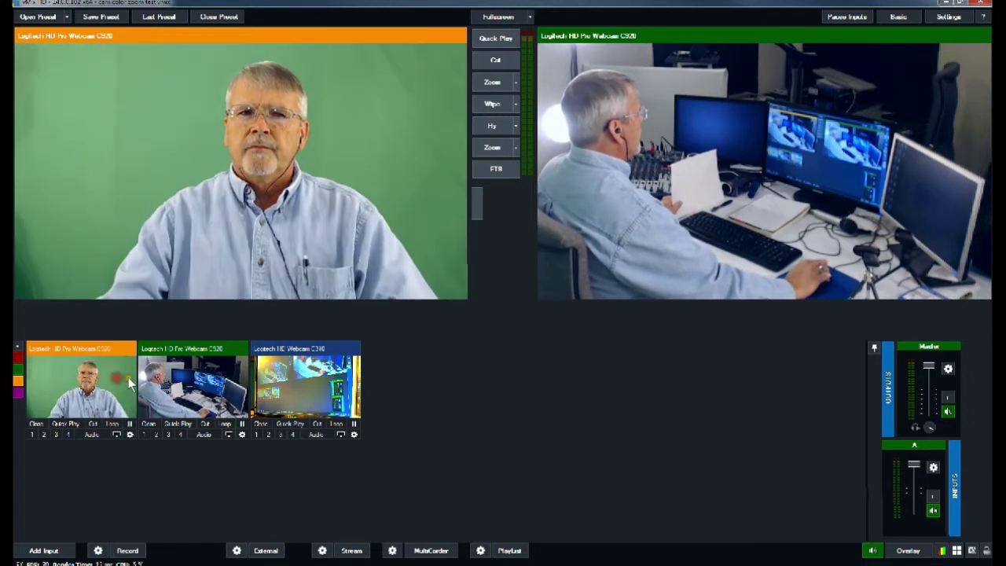
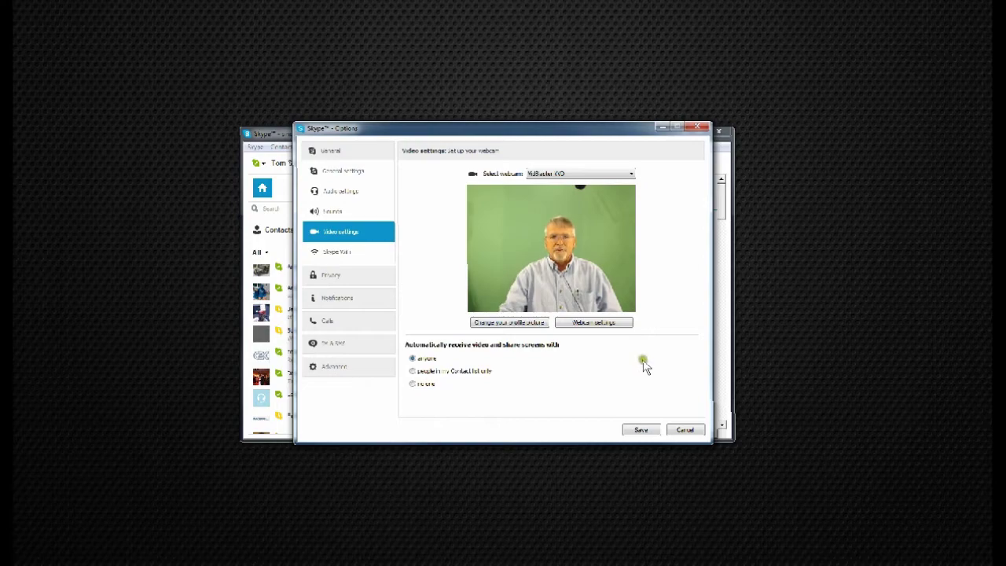
# Cancel Skype's options, minimize Skype and exit VidBlaster Broadcast
pyautogui.click(683, 428)
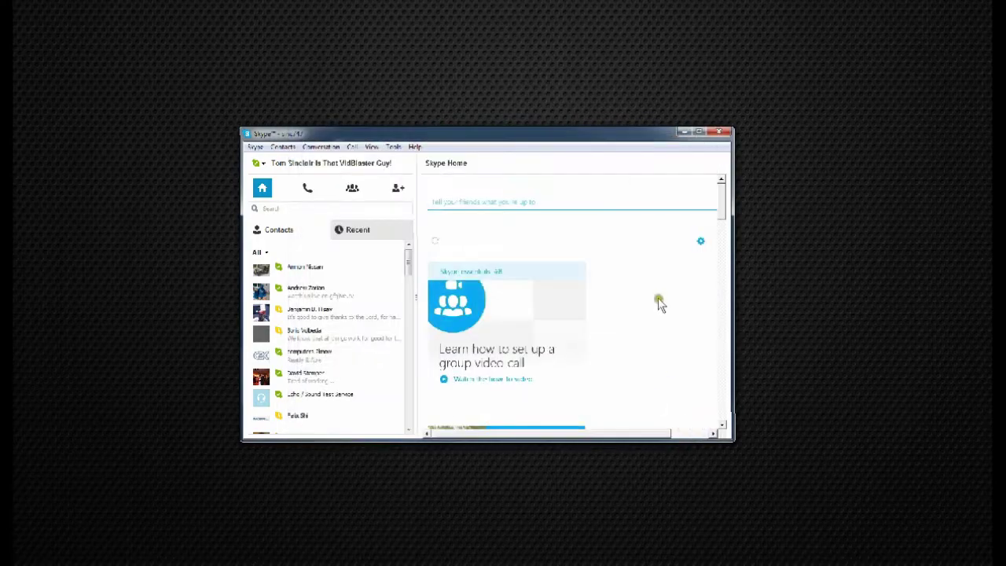
pyautogui.click(684, 132)
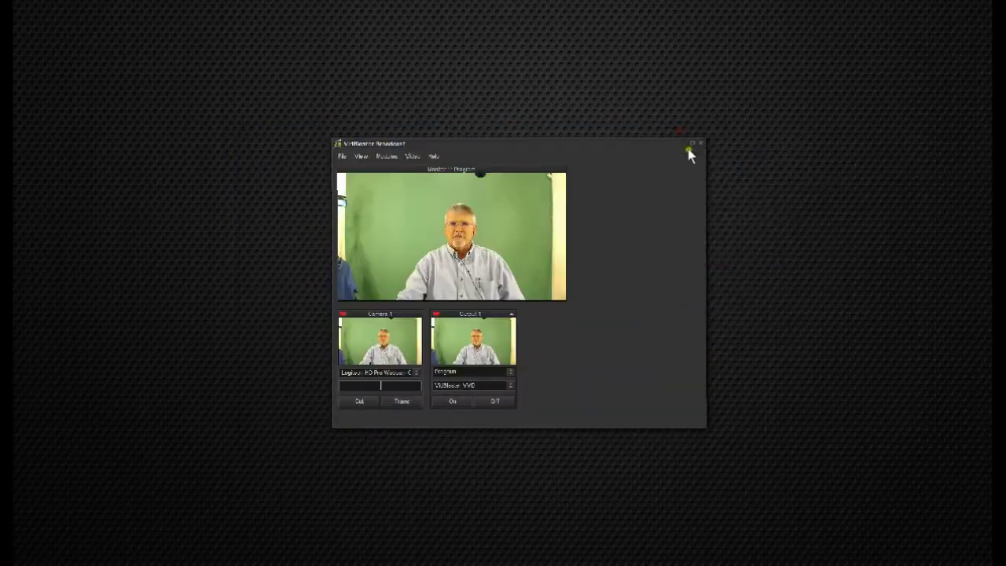
pyautogui.click(342, 156)
pyautogui.click(357, 206)
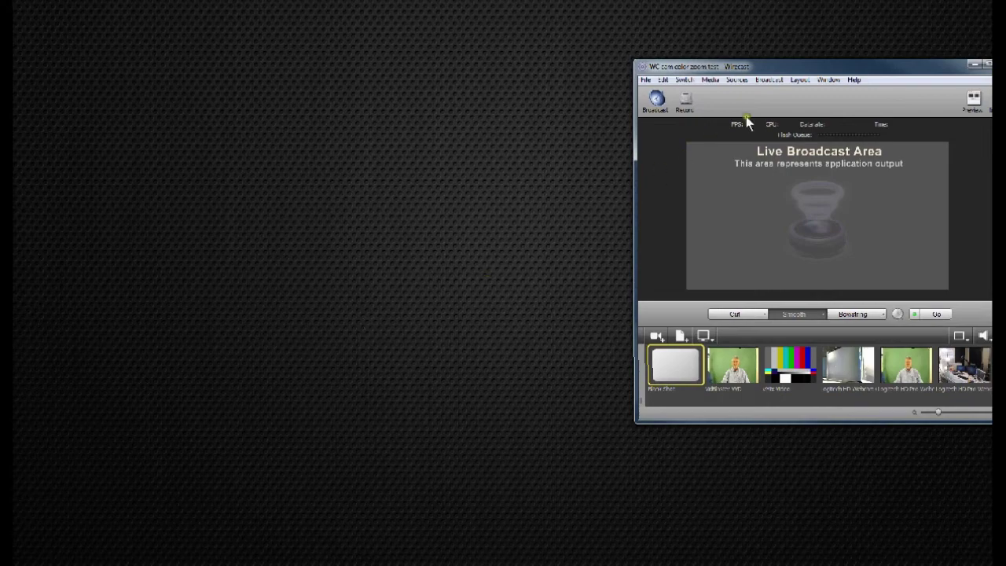
# Centre the Wirecast window on the desktop and switch the live shot to VidBlaster VVD and then to the green-screen C920 webcam
pyautogui.moveTo(849, 66); pyautogui.dragTo(543, 81)
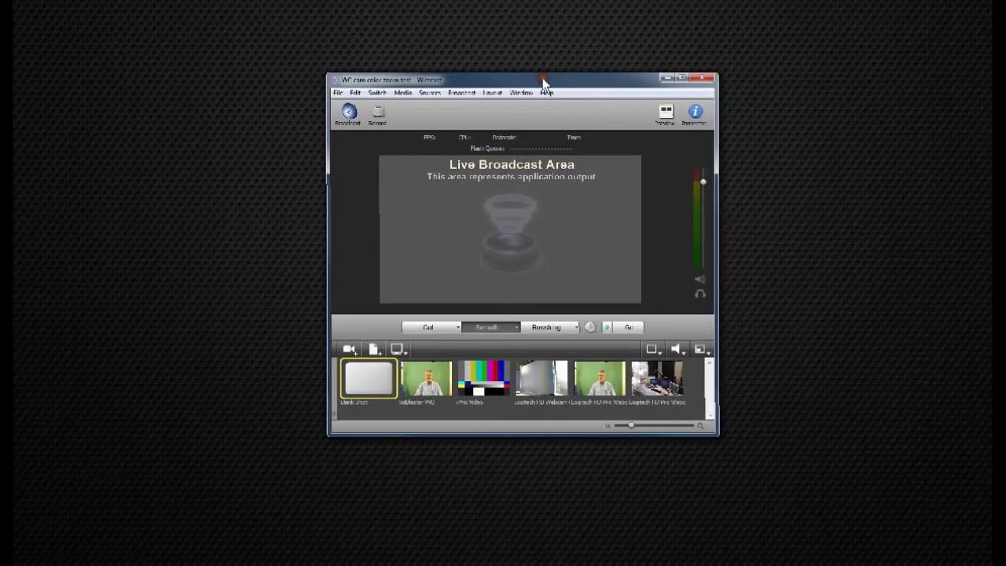
pyautogui.click(428, 379)
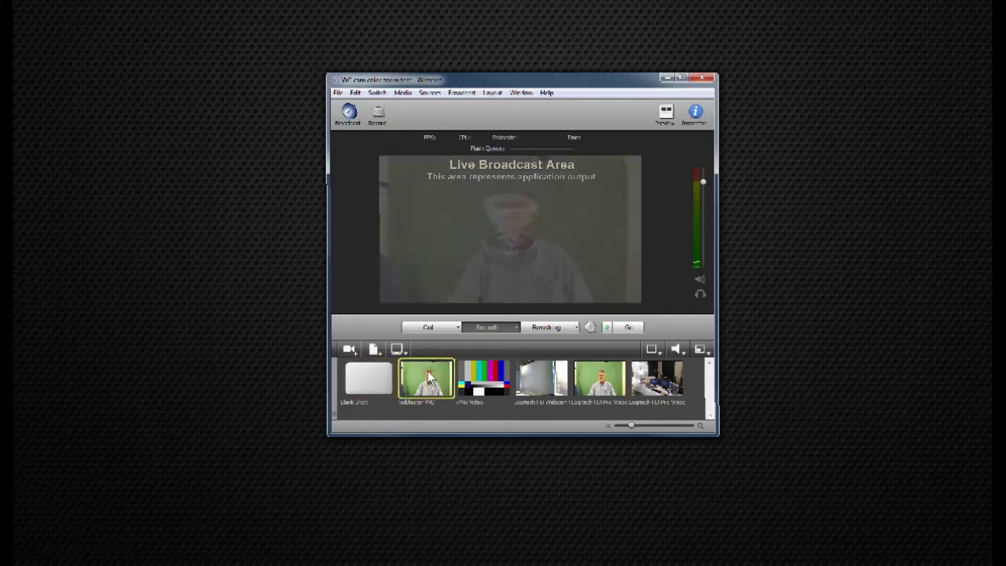
pyautogui.click(599, 381)
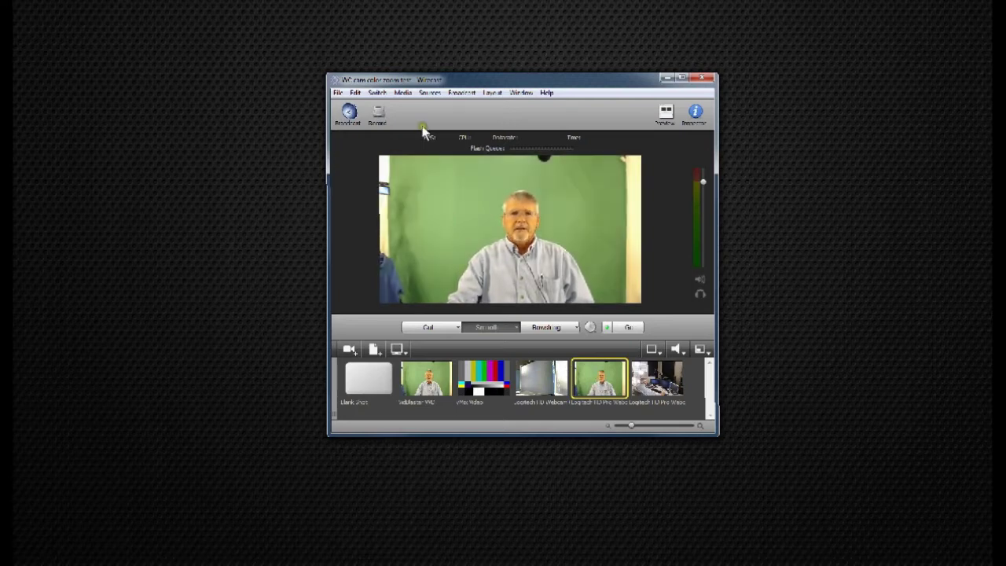
# Start Wirecast's Virtual Camera Out at the selected HD 720p (1280x720) size
pyautogui.click(457, 92)
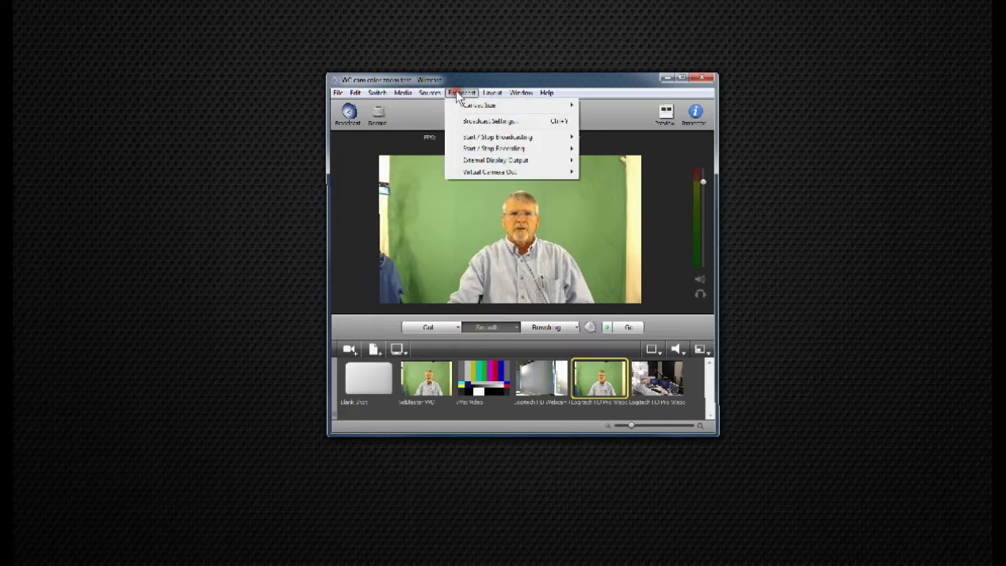
pyautogui.moveTo(479, 171)
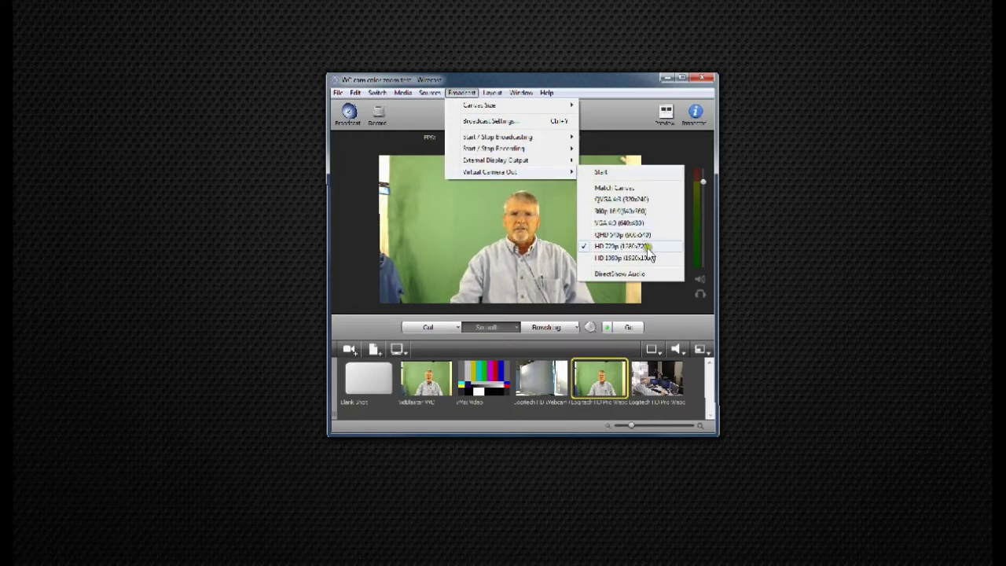
pyautogui.click(602, 171)
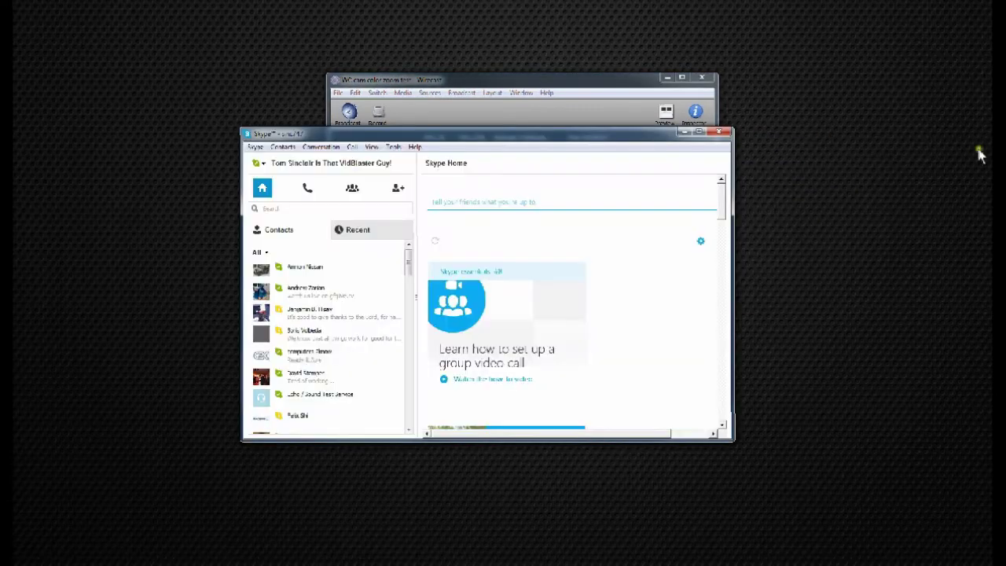
# In Skype's video settings, select Wirecast Virtual Camera as the webcam to preview its picture
pyautogui.click(392, 148)
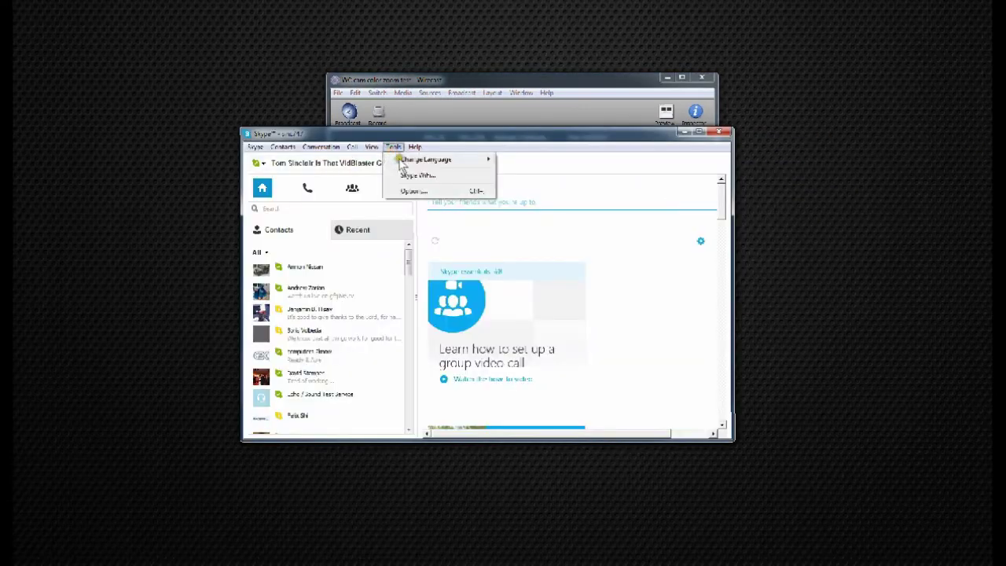
pyautogui.click(410, 192)
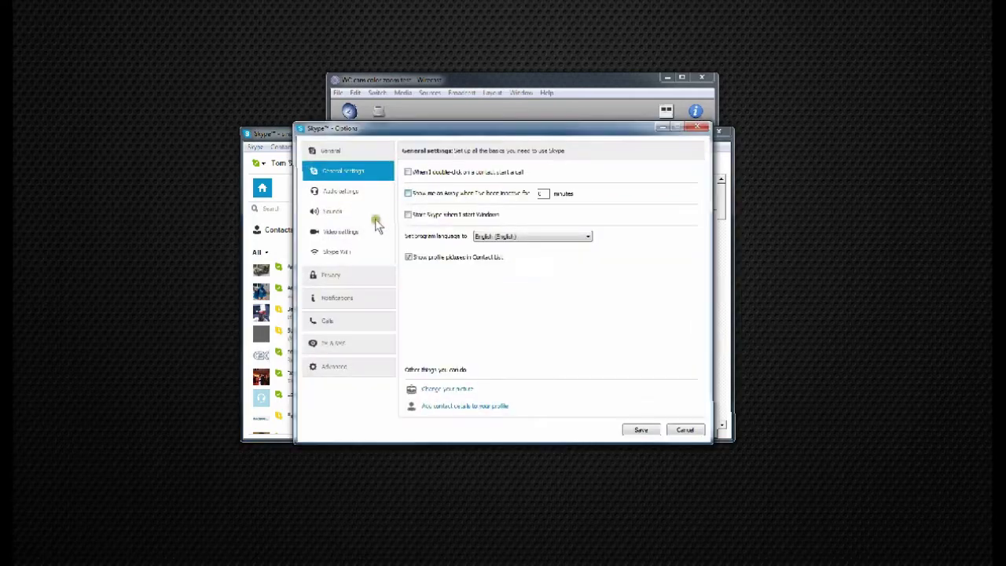
pyautogui.click(341, 233)
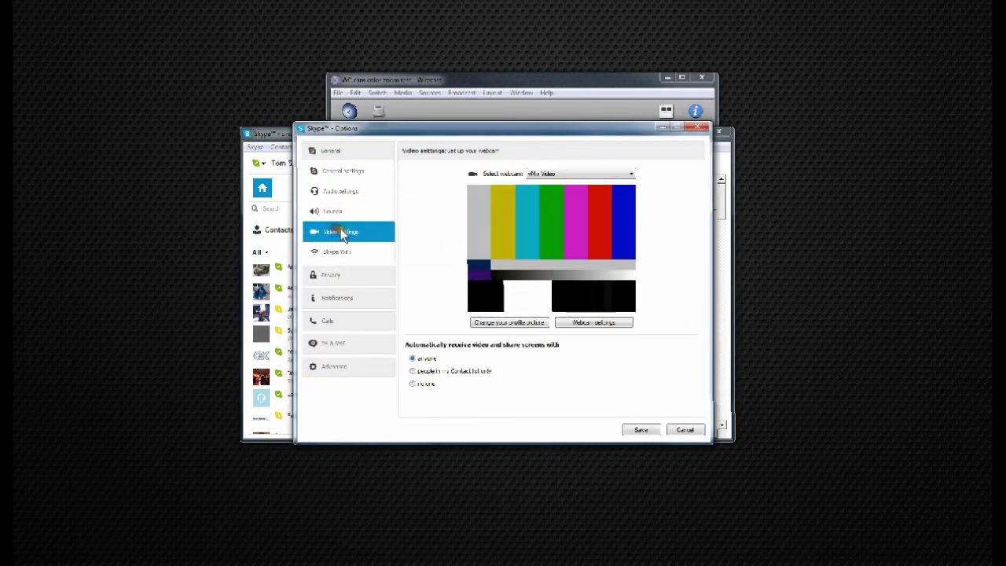
pyautogui.click(628, 173)
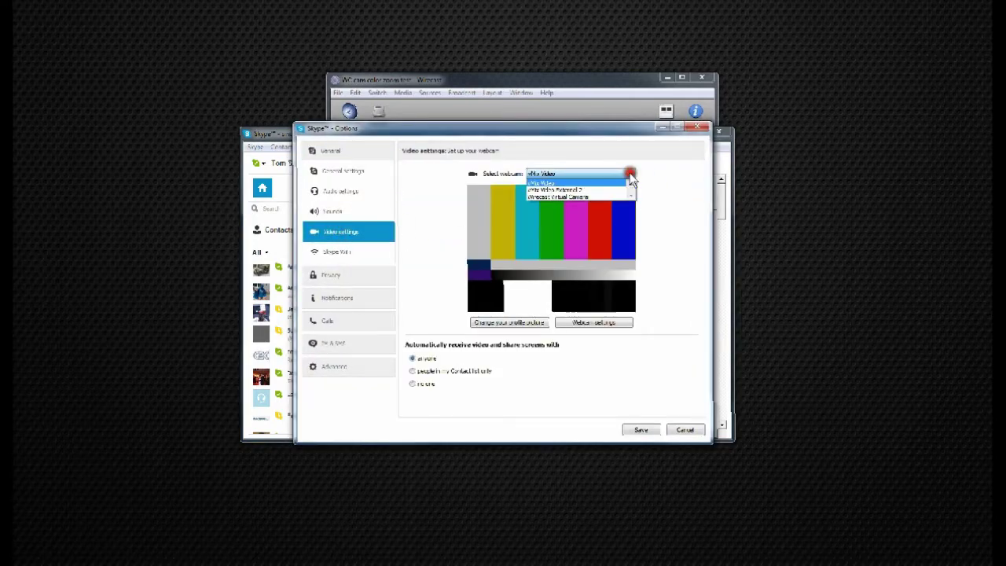
pyautogui.click(586, 198)
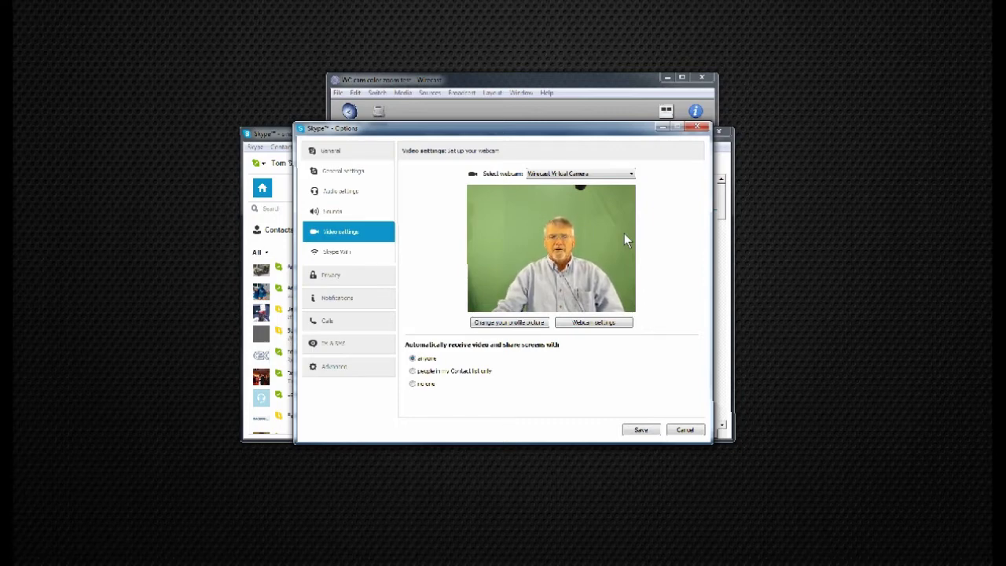
# Cancel Skype's options, minimize Skype, and close Wirecast, stopping its broadcast
pyautogui.click(659, 332)
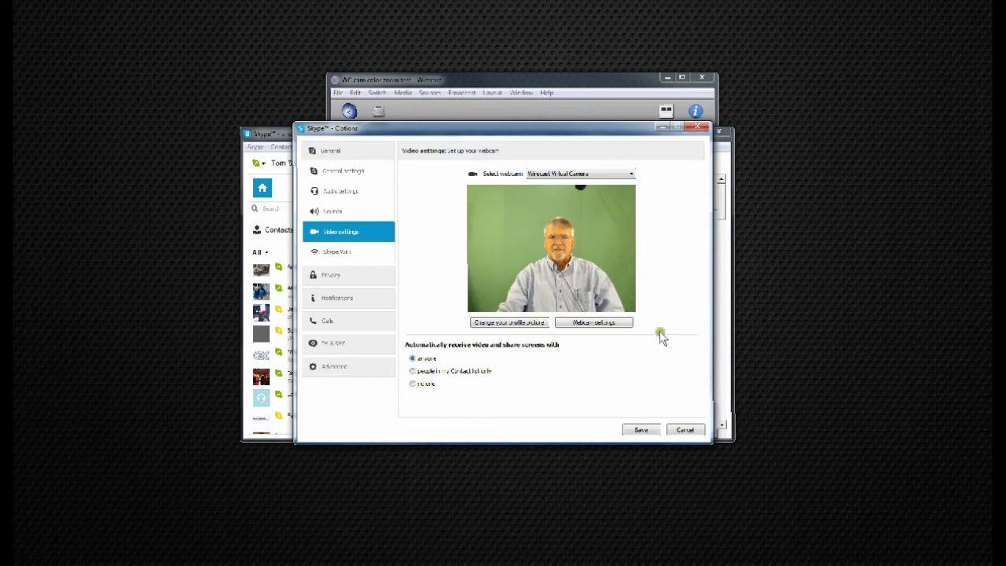
pyautogui.click(685, 430)
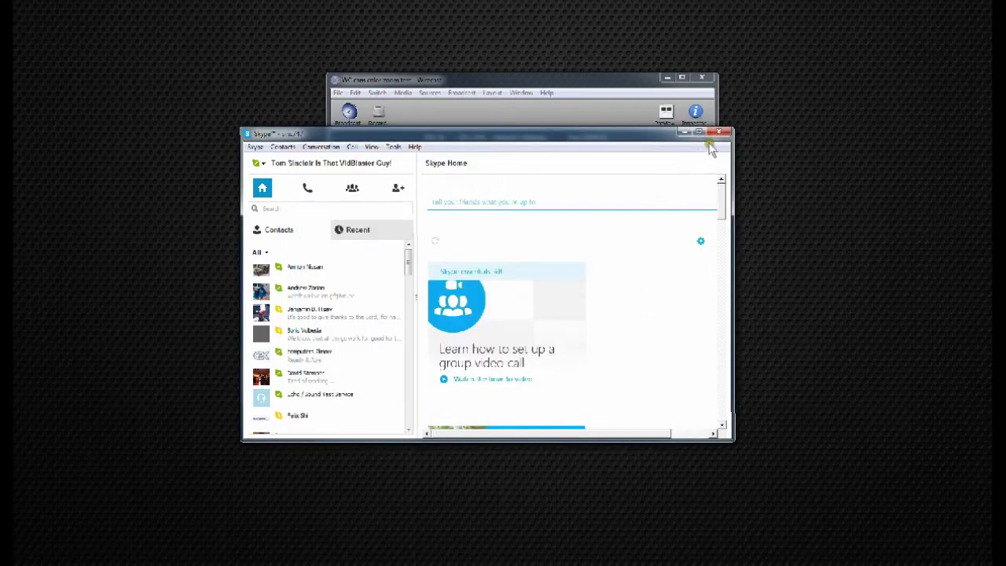
pyautogui.click(683, 133)
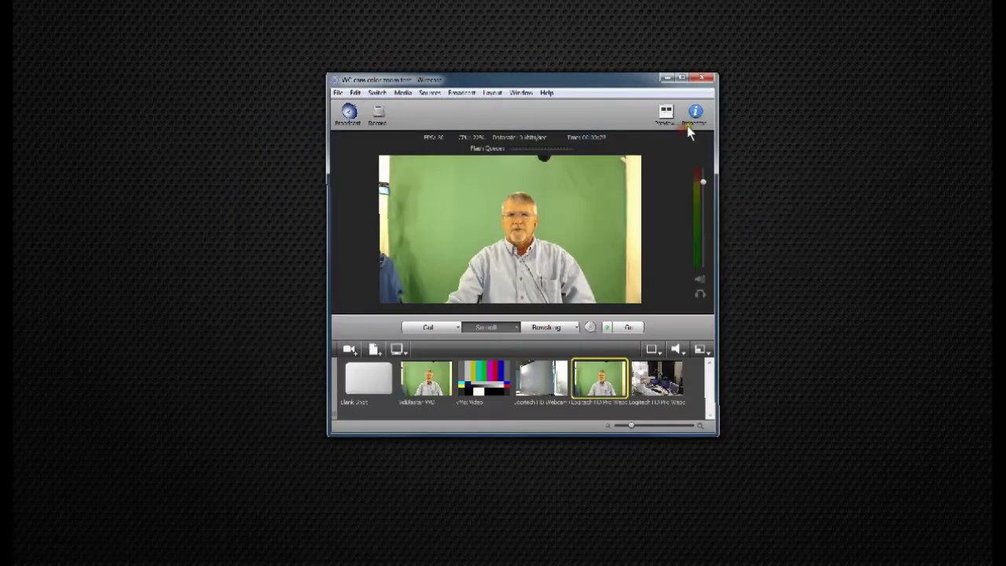
pyautogui.click(702, 76)
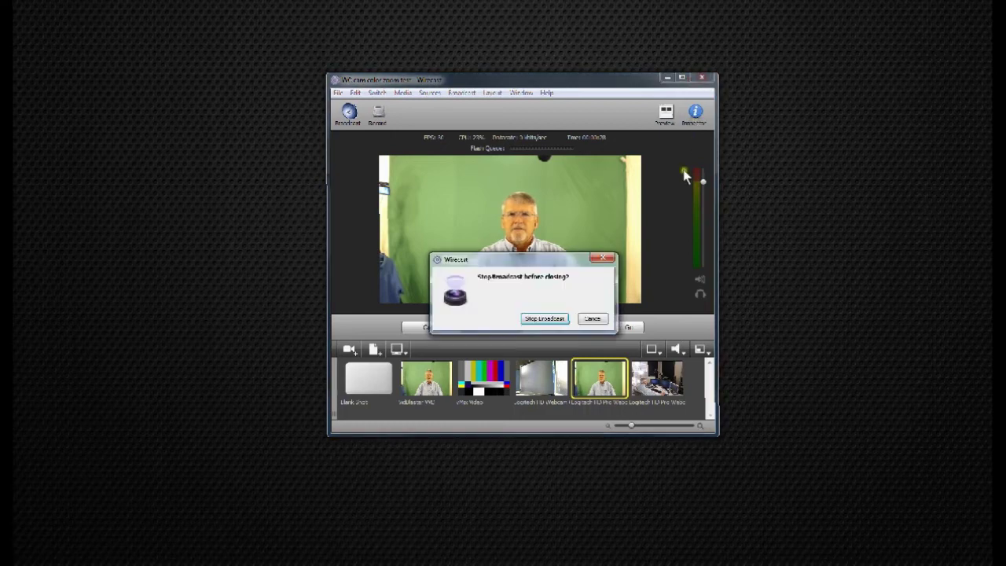
pyautogui.click(549, 319)
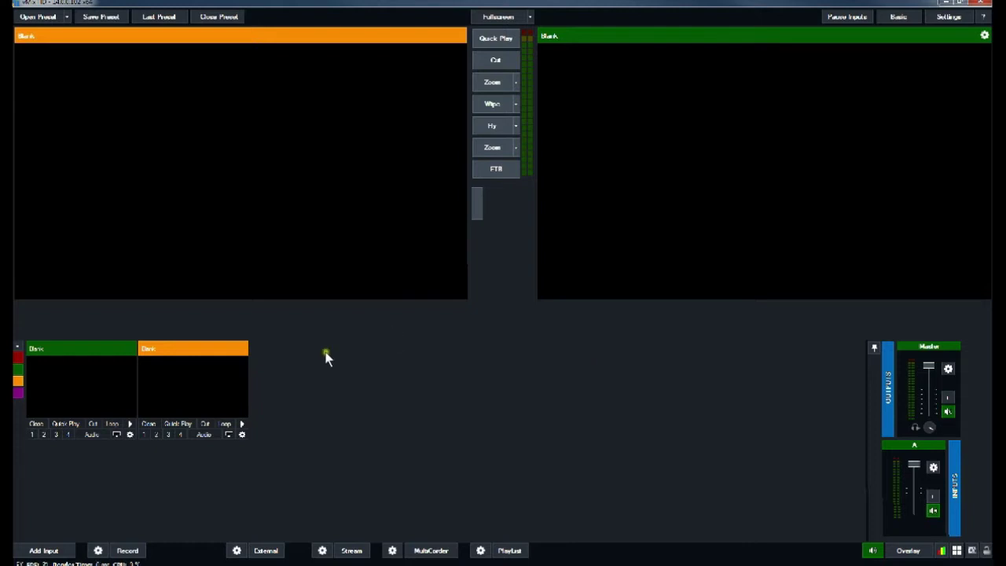
# In vMix, add the first listed Logitech HD Pro Webcam C920 as a camera input
pyautogui.click(49, 549)
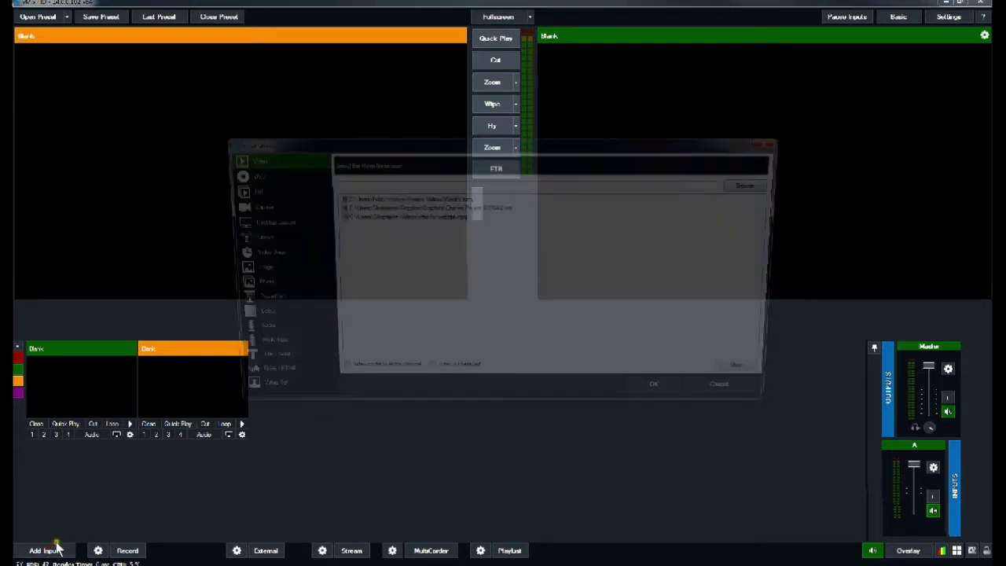
pyautogui.click(247, 206)
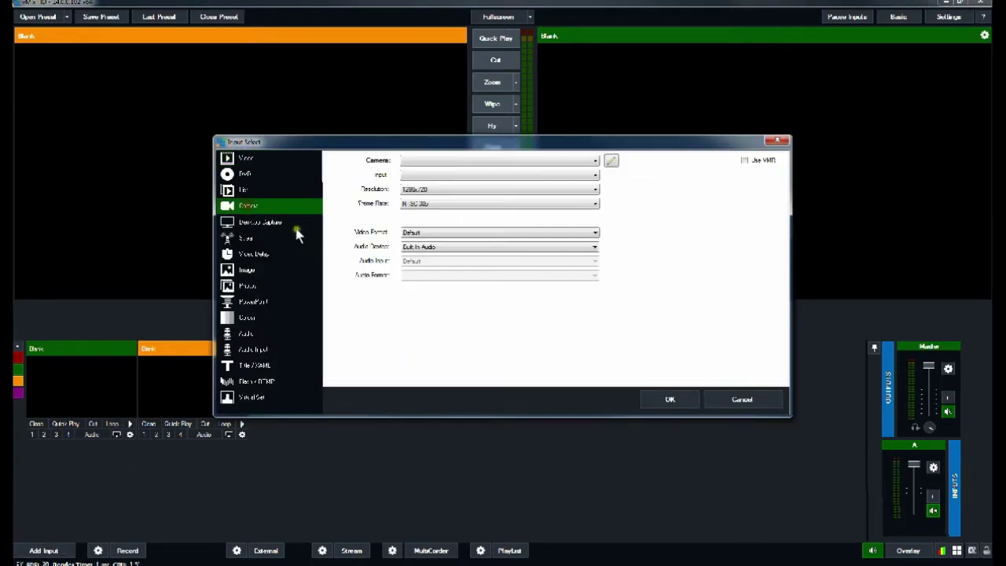
pyautogui.click(595, 159)
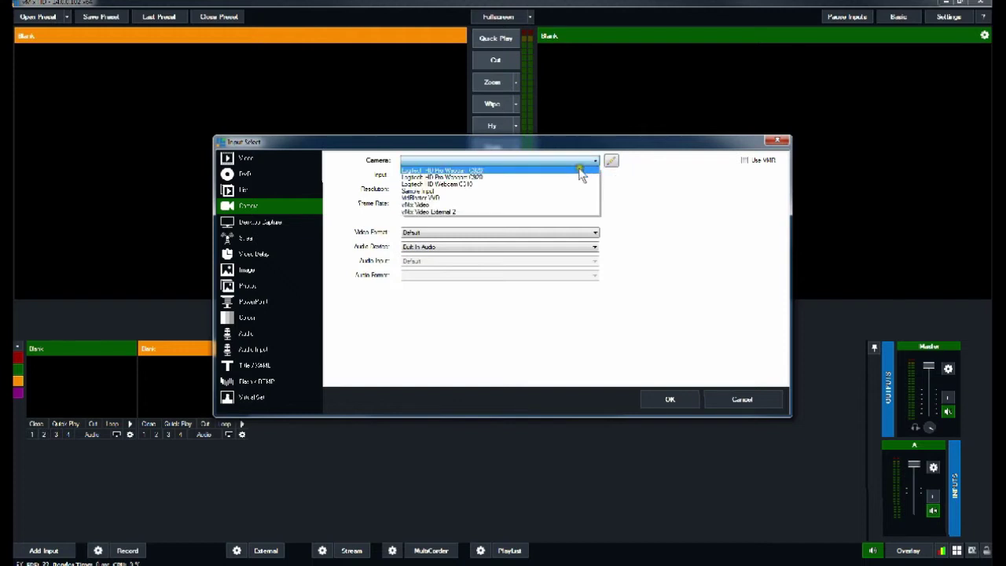
pyautogui.click(579, 165)
pyautogui.click(664, 399)
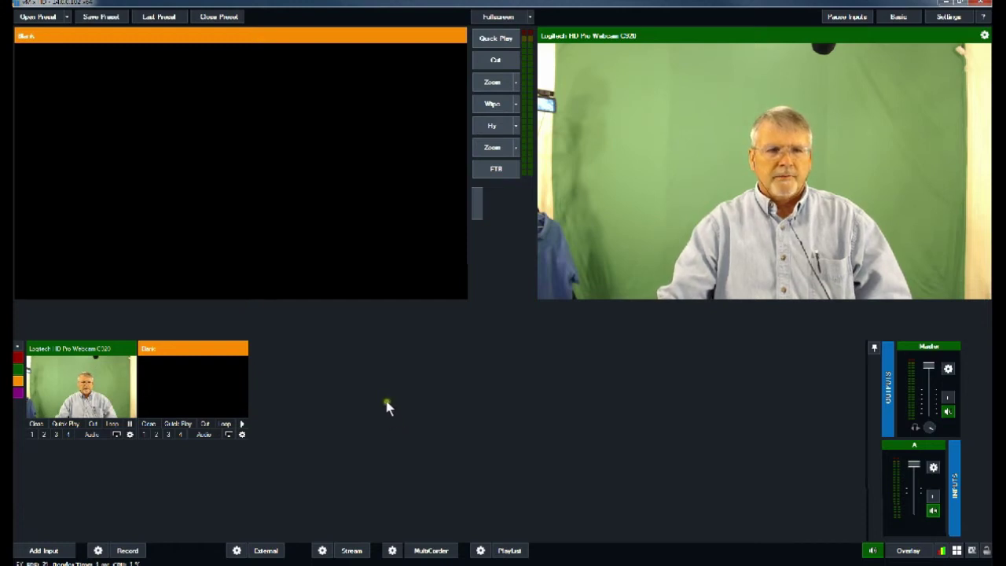
# Review and accept the external output settings for vMix Video / Streaming, and turn on the External output
pyautogui.click(235, 552)
pyautogui.click(259, 535)
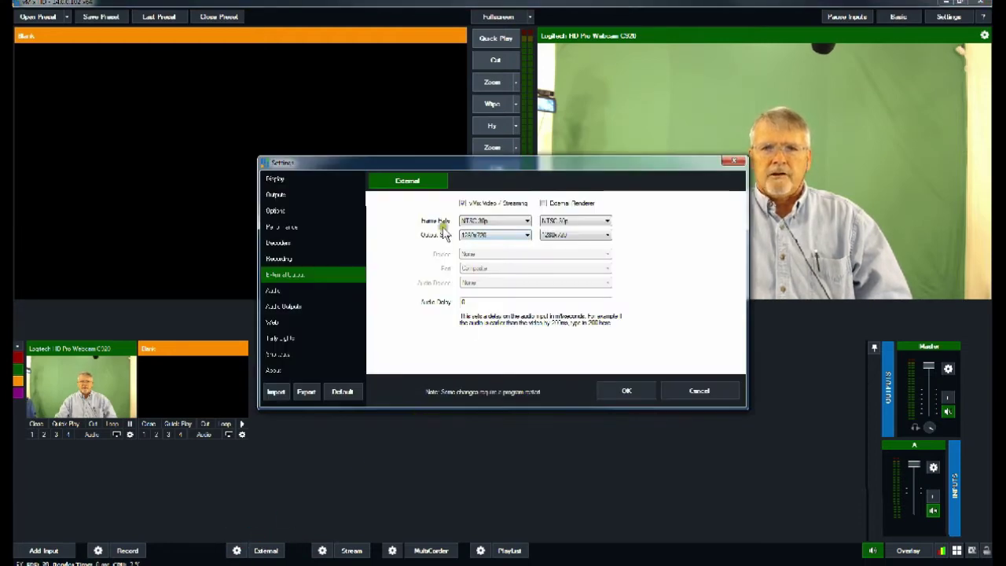
pyautogui.click(621, 390)
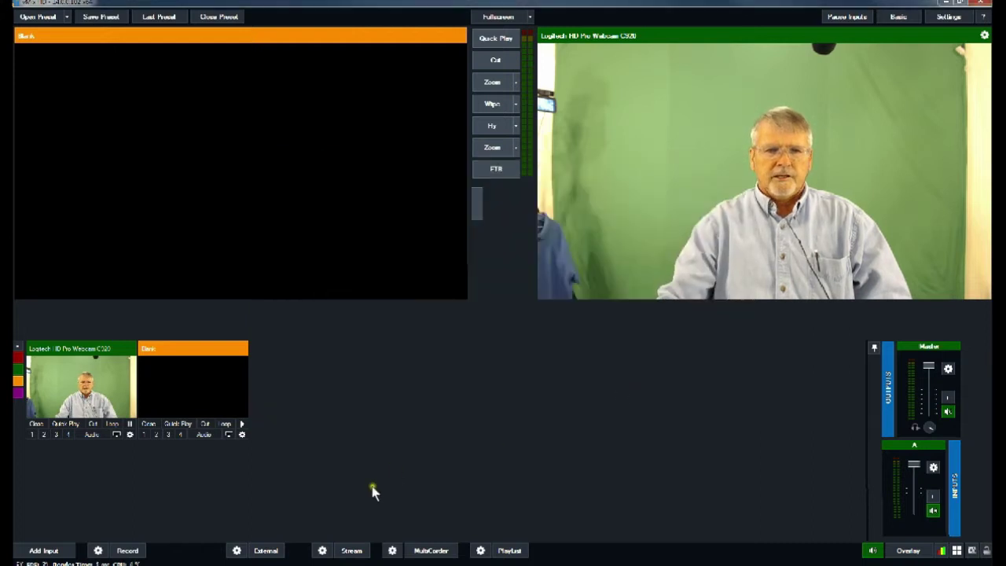
pyautogui.click(266, 550)
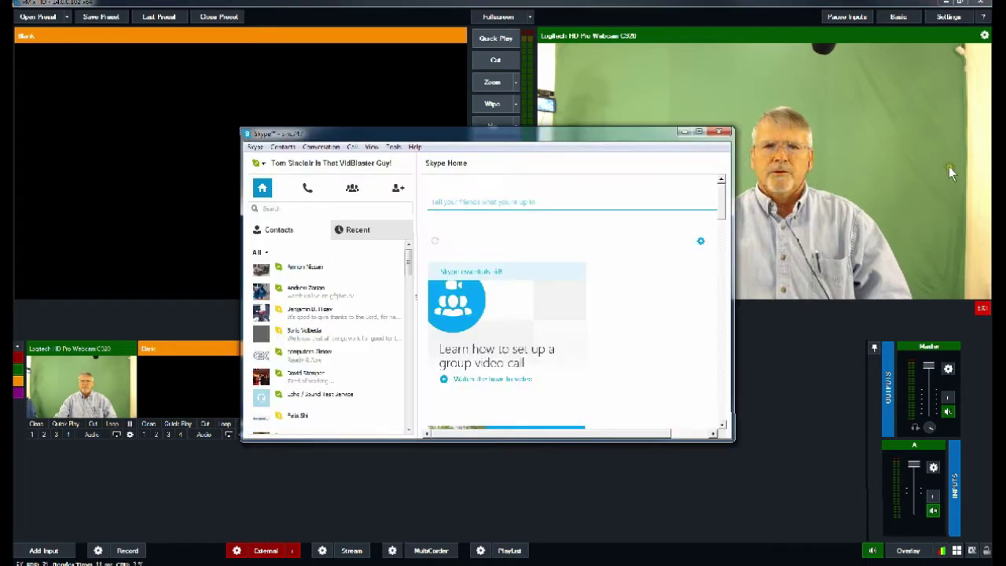
# In Skype's video settings, select the Logitech HD Webcam C310 to preview its picture
pyautogui.click(393, 147)
pyautogui.click(412, 192)
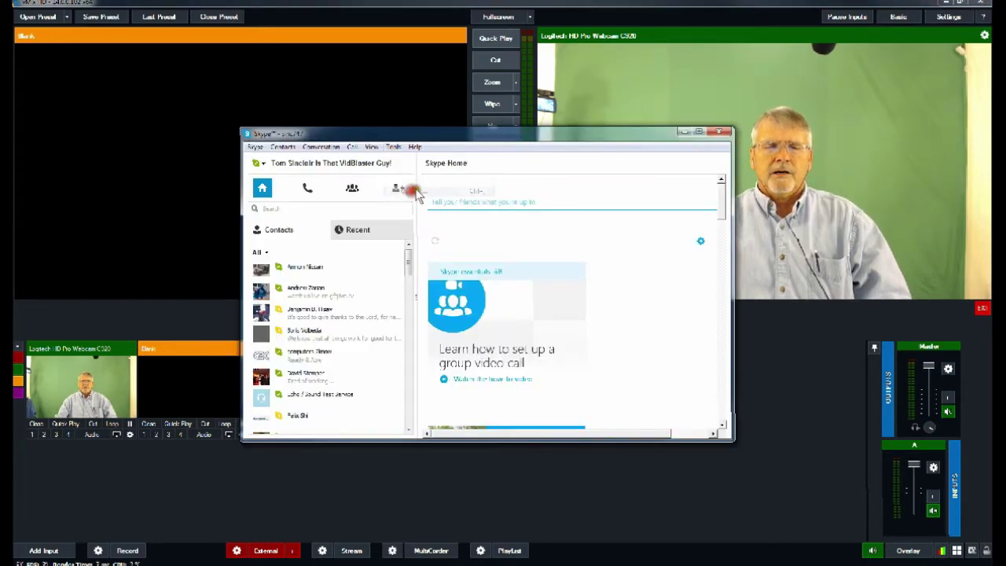
pyautogui.click(330, 233)
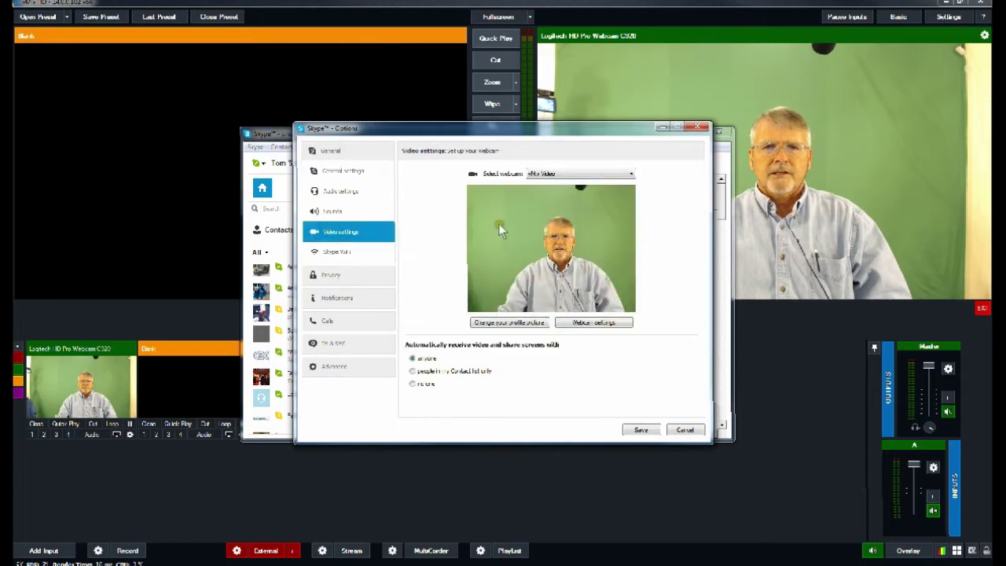
pyautogui.click(631, 173)
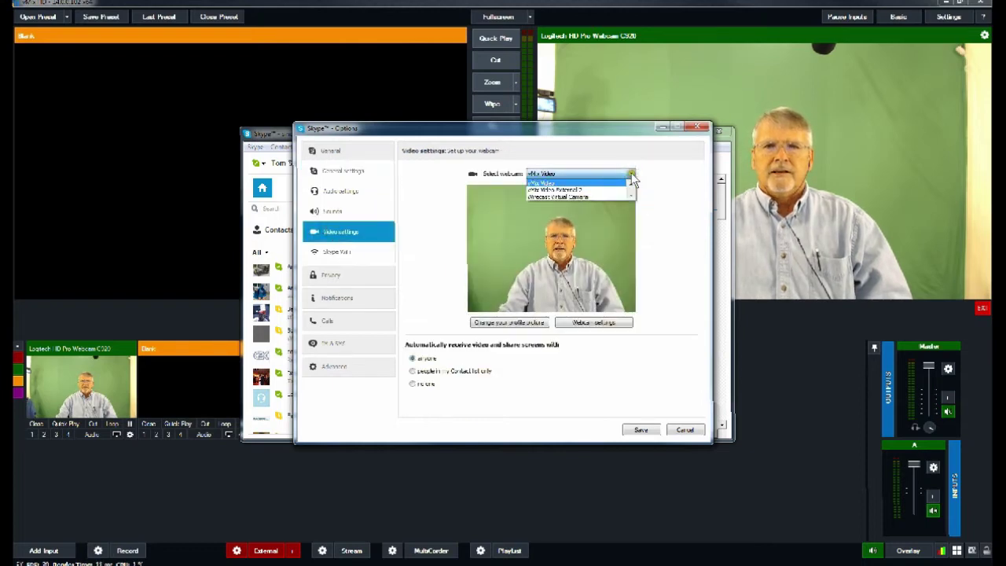
pyautogui.scroll(2, 633, 189)
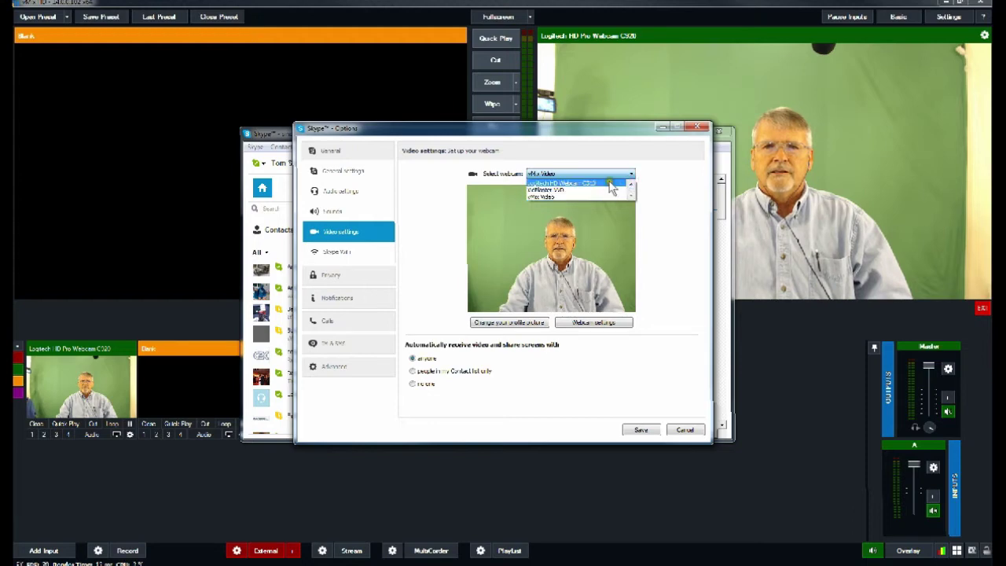
pyautogui.click(611, 183)
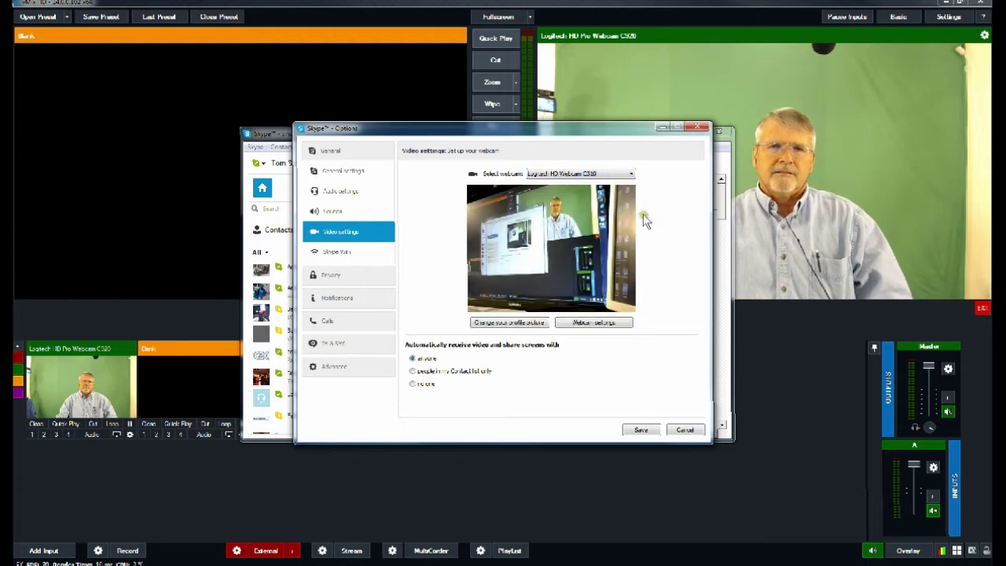
# Set Skype's webcam to vMix Video, save the options and close the Skype window
pyautogui.click(630, 173)
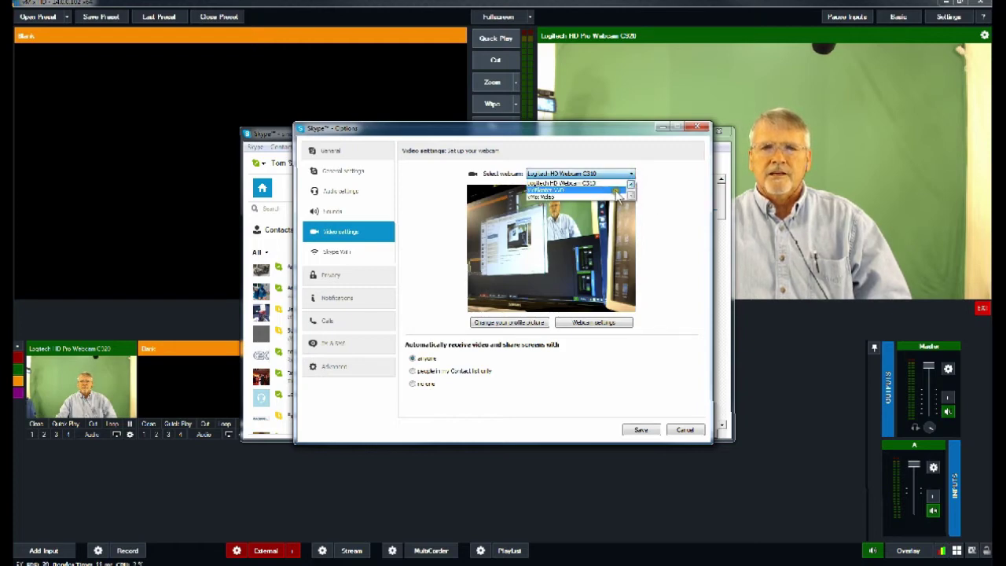
pyautogui.click(583, 196)
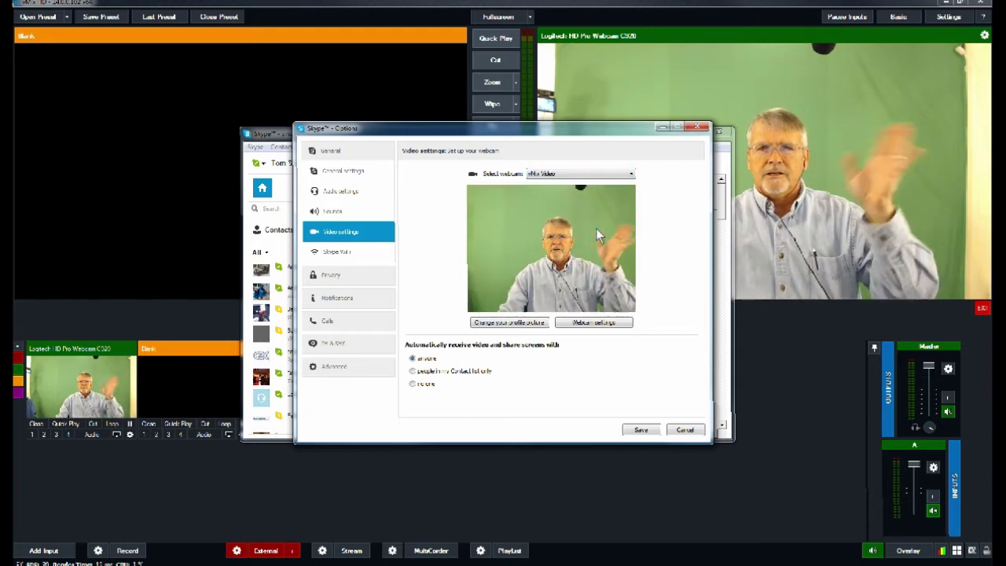
pyautogui.click(640, 430)
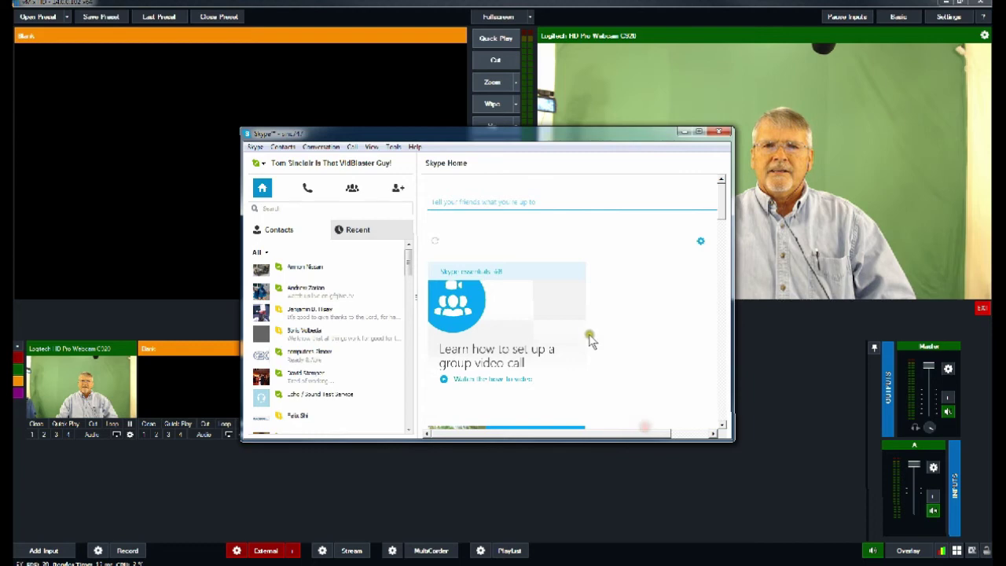
pyautogui.click(717, 133)
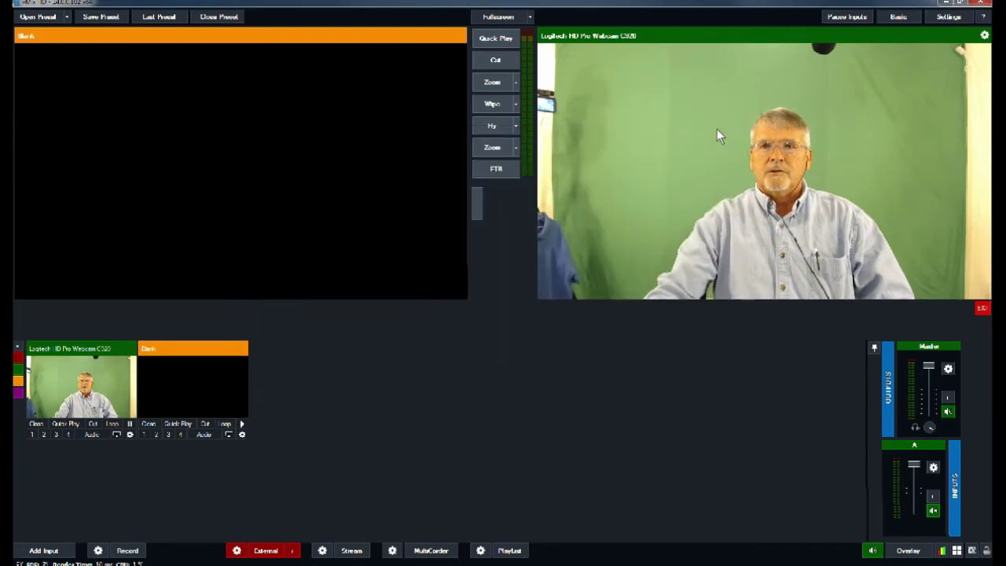